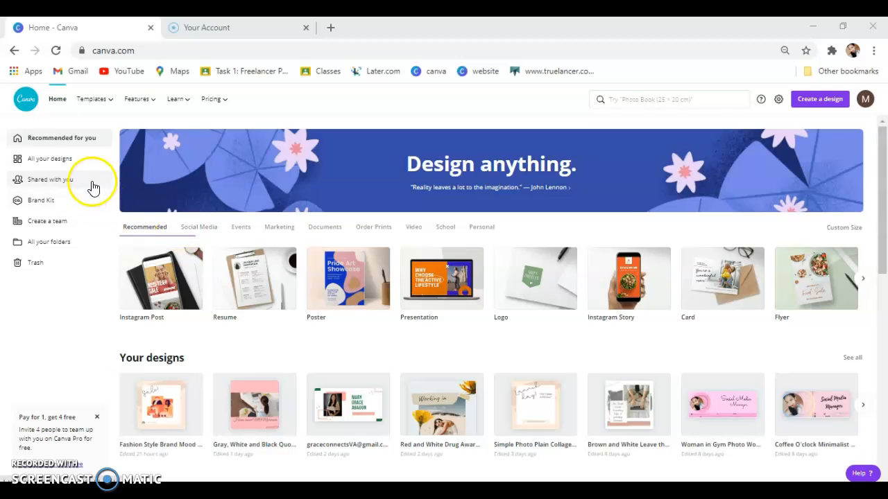
# Go to Canva's Templates gallery page from the top navigation bar.
pyautogui.moveTo(111, 102)
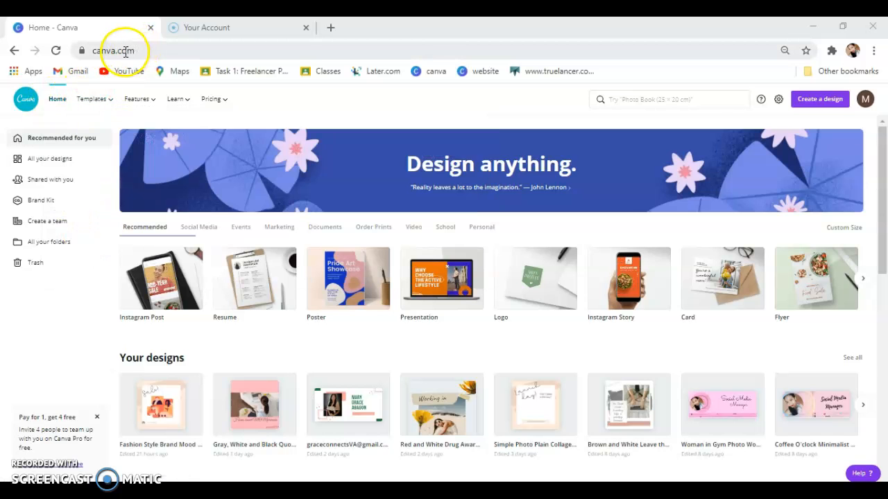
pyautogui.moveTo(175, 104)
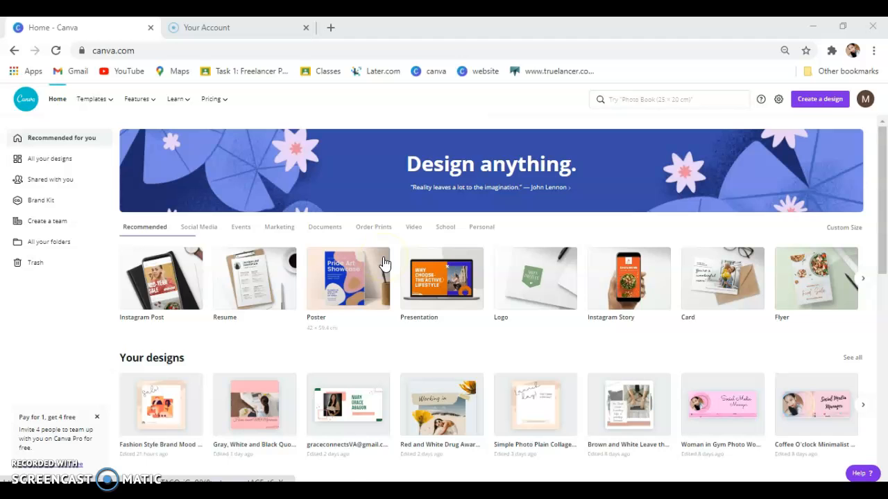
pyautogui.scroll(-2, 382, 262)
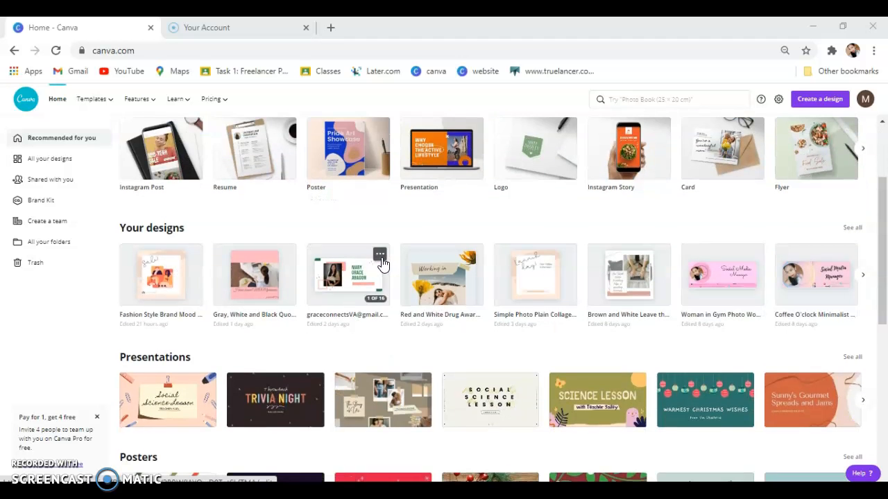
pyautogui.scroll(2, 382, 262)
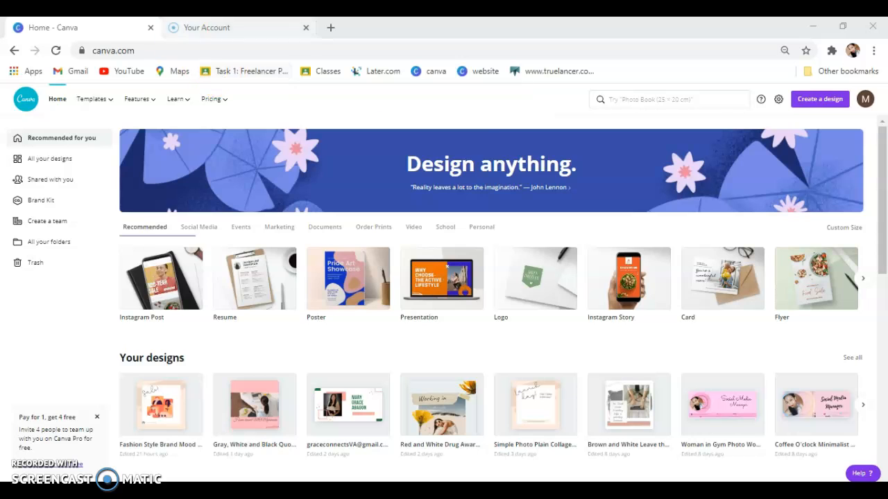
pyautogui.moveTo(78, 113)
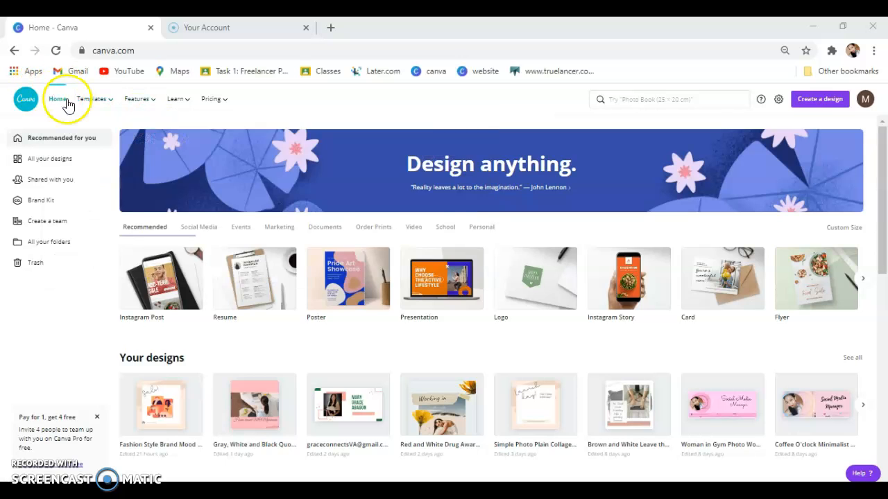
pyautogui.click(111, 106)
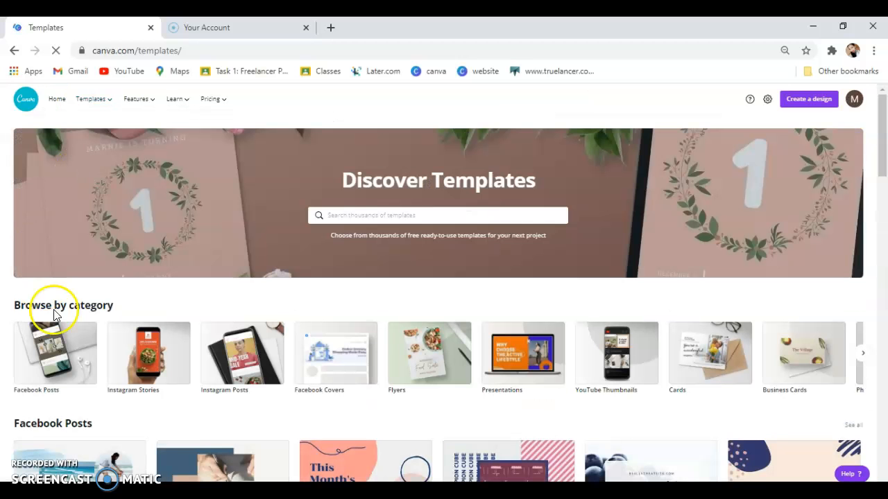
# Scroll down to the browse-by-category section and bring up the Templates menu.
pyautogui.scroll(-2, 188, 293)
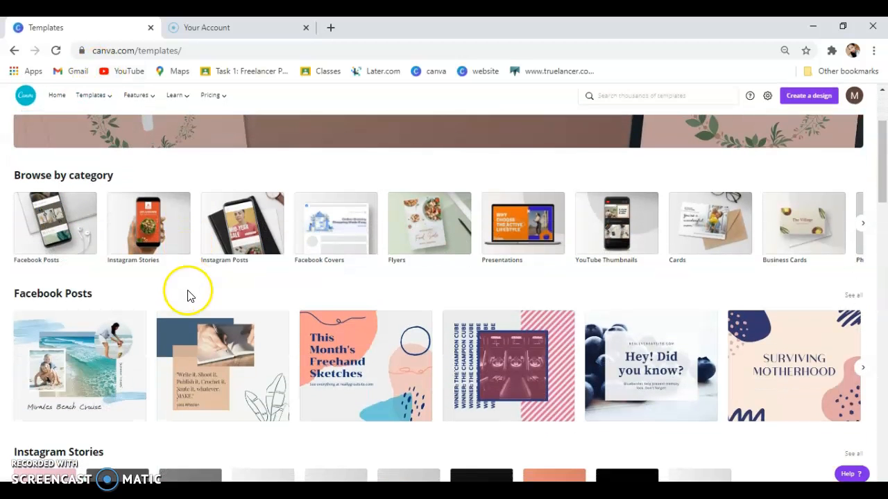
pyautogui.scroll(-1, 234, 311)
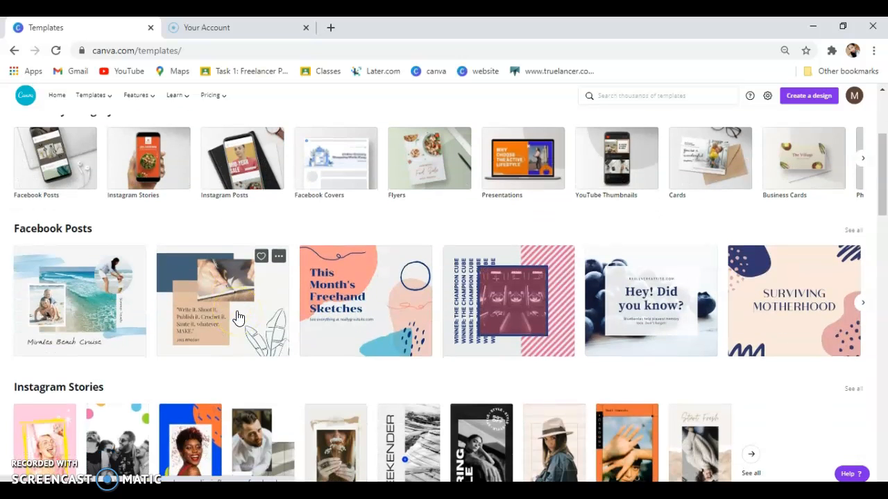
pyautogui.click(135, 290)
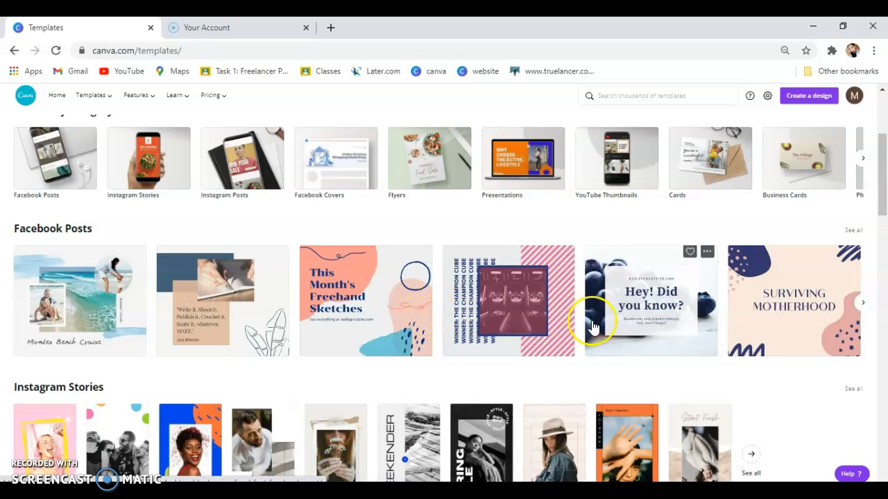
pyautogui.click(470, 311)
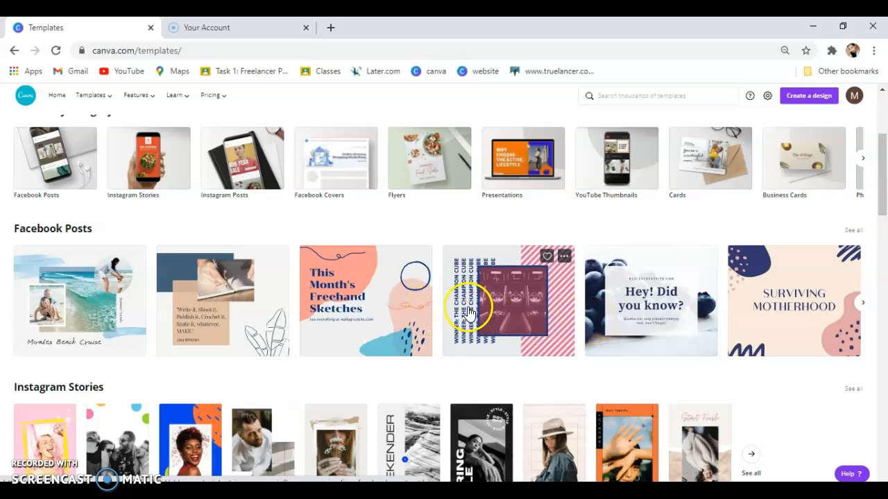
pyautogui.click(119, 260)
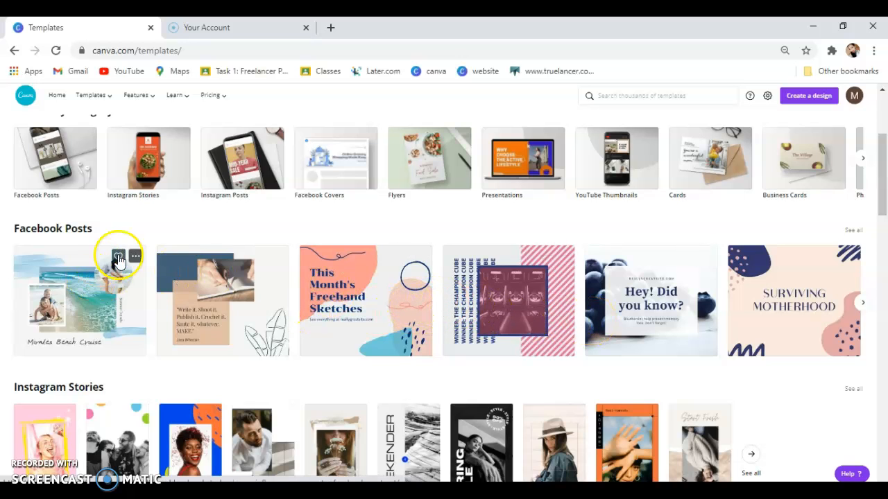
pyautogui.moveTo(93, 95)
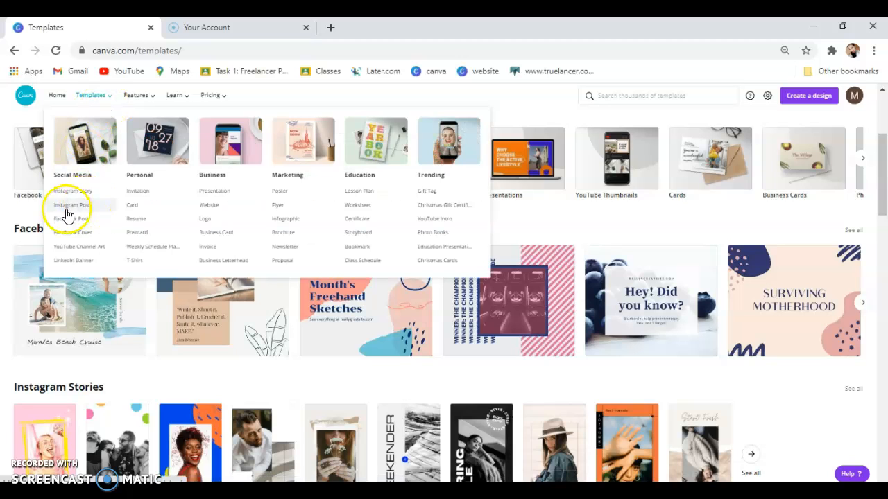
# Browse the Facebook Post templates, scrolling past holiday designs like Merry Christmas and Boxing Day Deals.
pyautogui.click(89, 219)
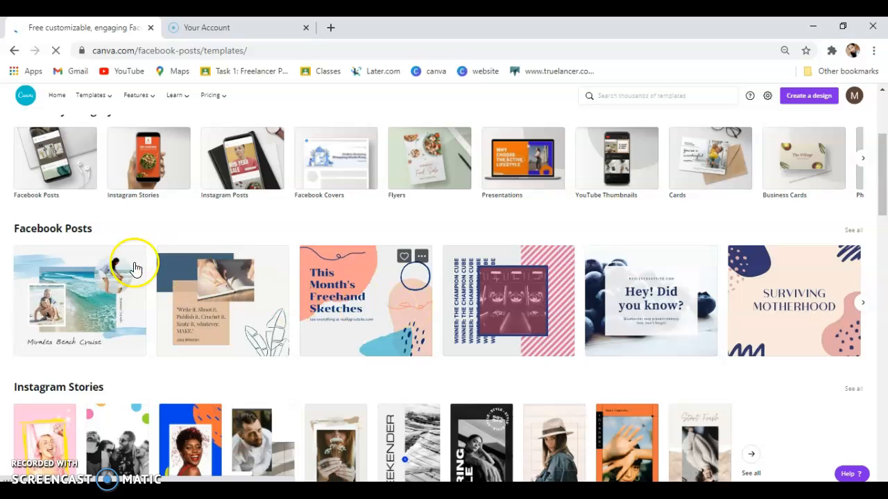
pyautogui.scroll(-2, 457, 261)
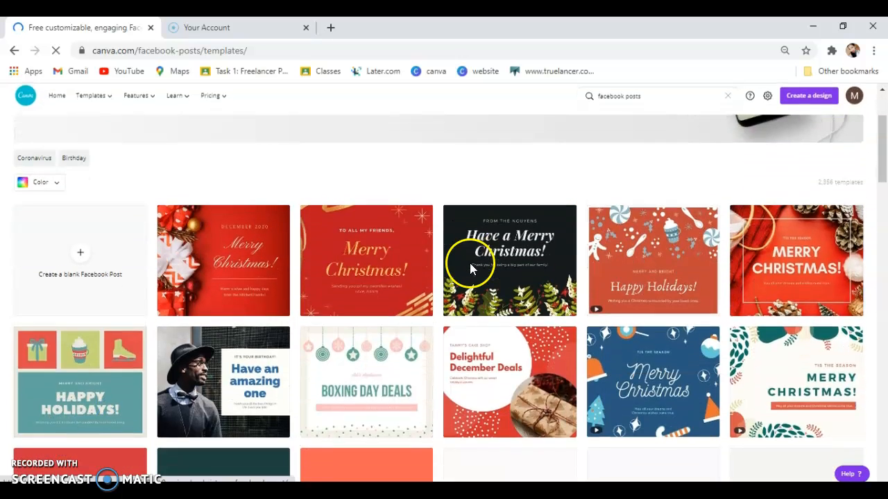
pyautogui.scroll(-1, 469, 263)
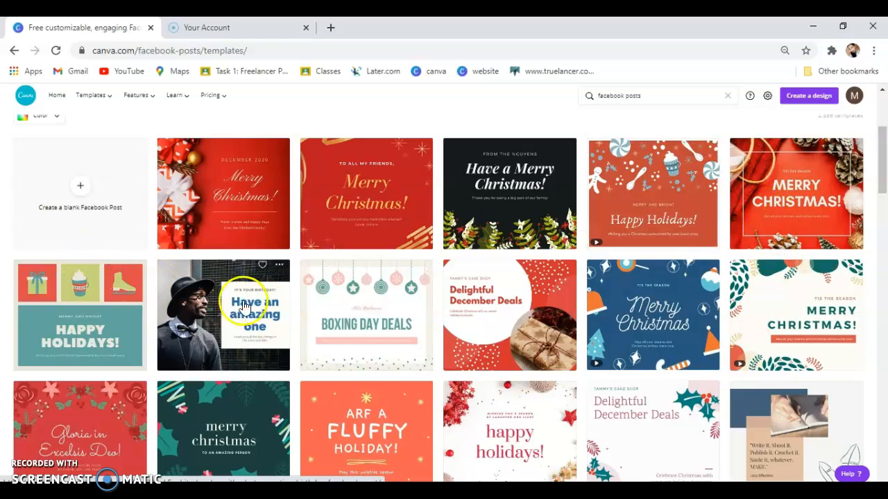
pyautogui.scroll(-4, 250, 305)
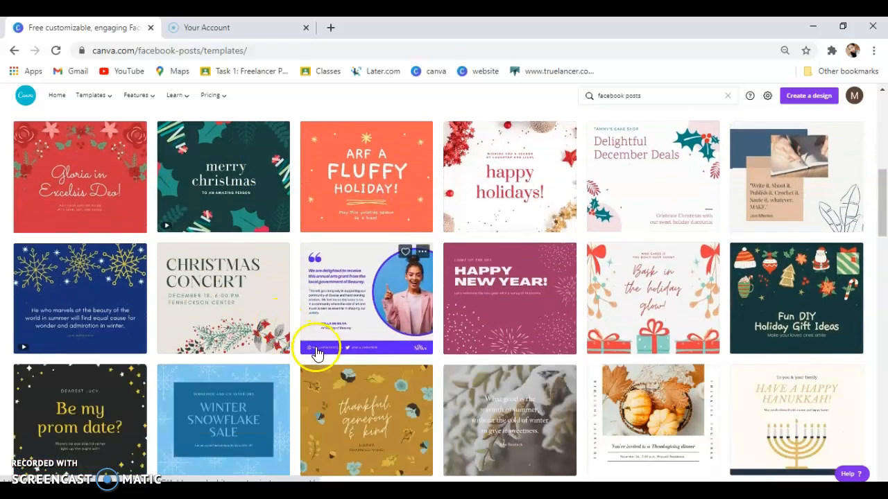
pyautogui.scroll(-3, 316, 354)
pyautogui.scroll(5, 476, 299)
pyautogui.scroll(3, 479, 301)
pyautogui.scroll(-5, 479, 303)
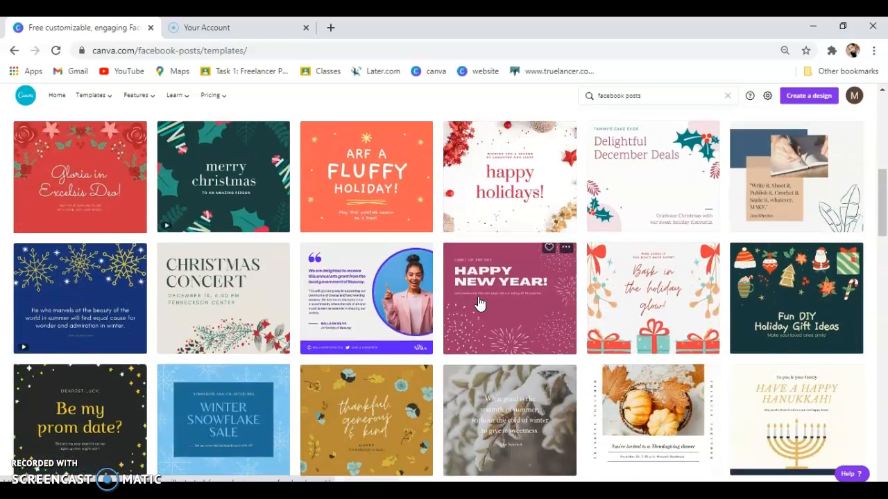
pyautogui.scroll(-4, 479, 303)
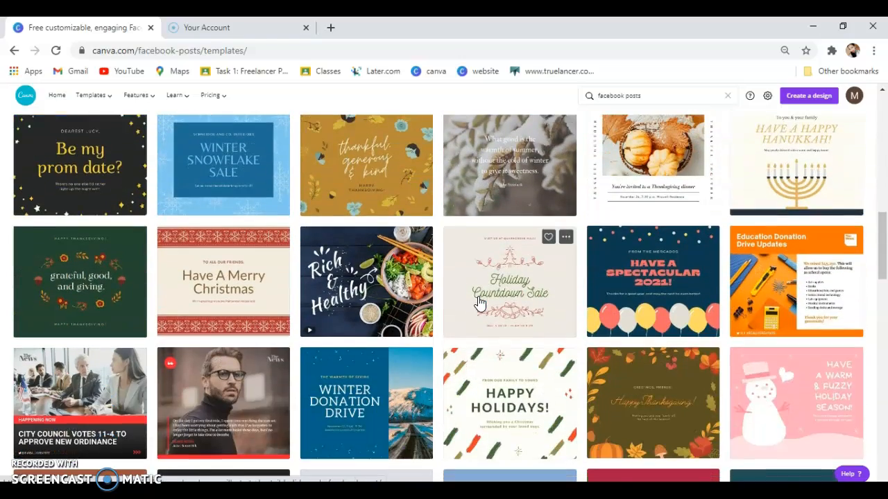
pyautogui.scroll(-2, 569, 319)
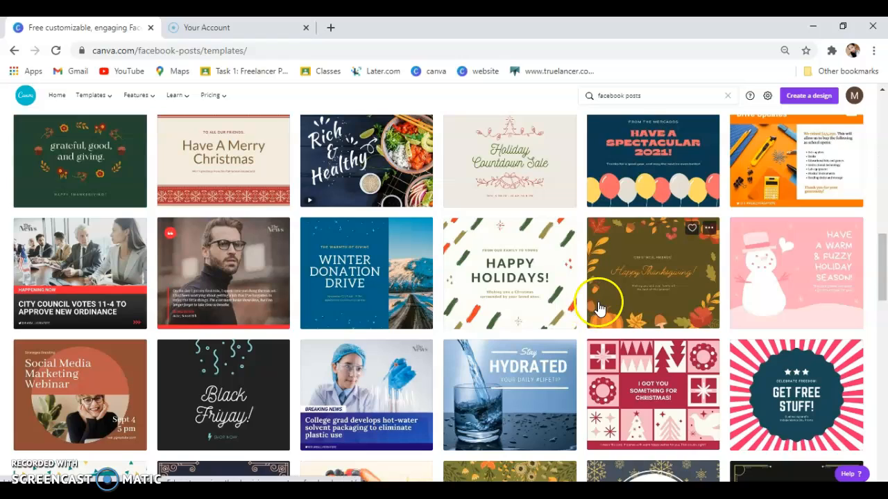
pyautogui.scroll(5, 602, 306)
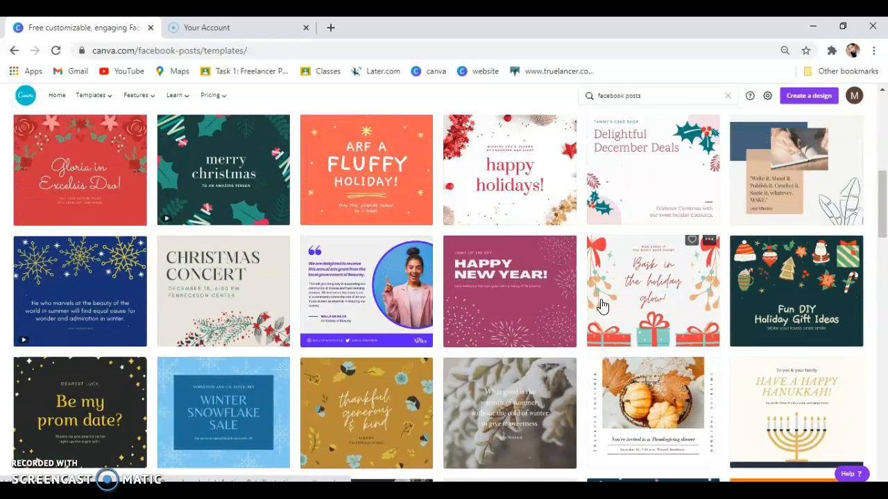
pyautogui.scroll(1, 548, 302)
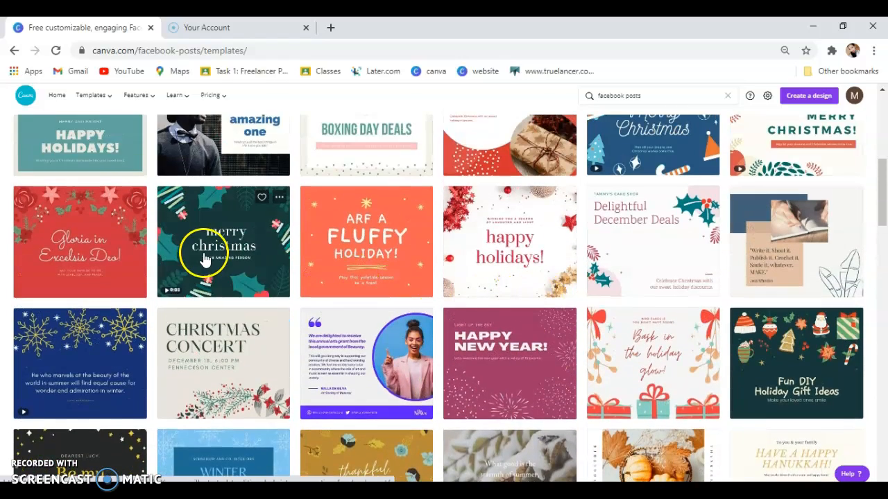
pyautogui.scroll(1, 604, 243)
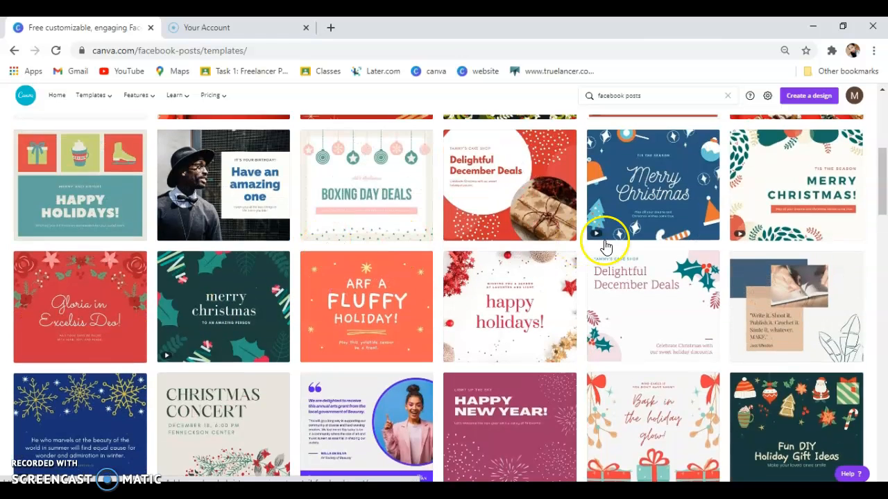
# Preview the Blue and Red Christmas Consumer/Retail Facebook Post template and use it.
pyautogui.click(658, 192)
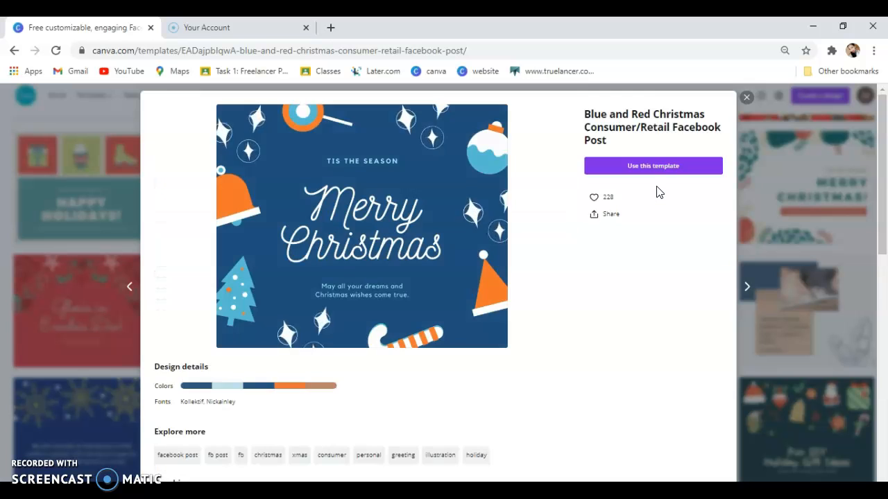
pyautogui.click(670, 168)
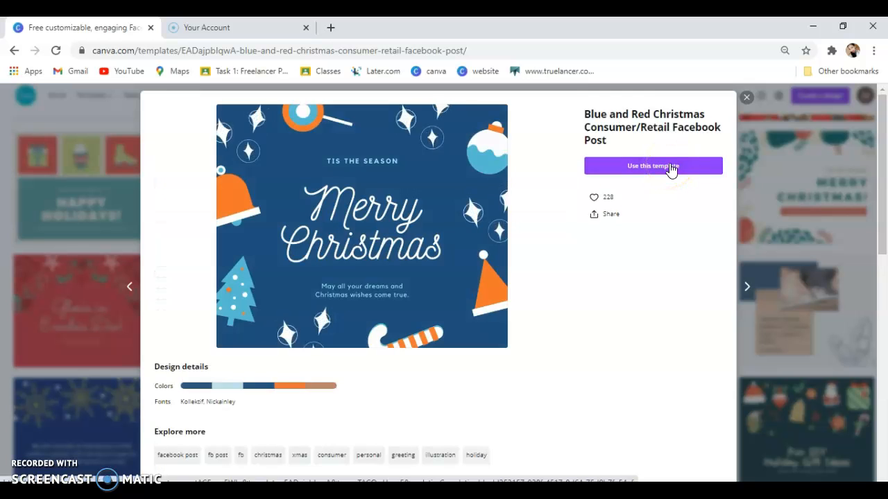
pyautogui.click(744, 100)
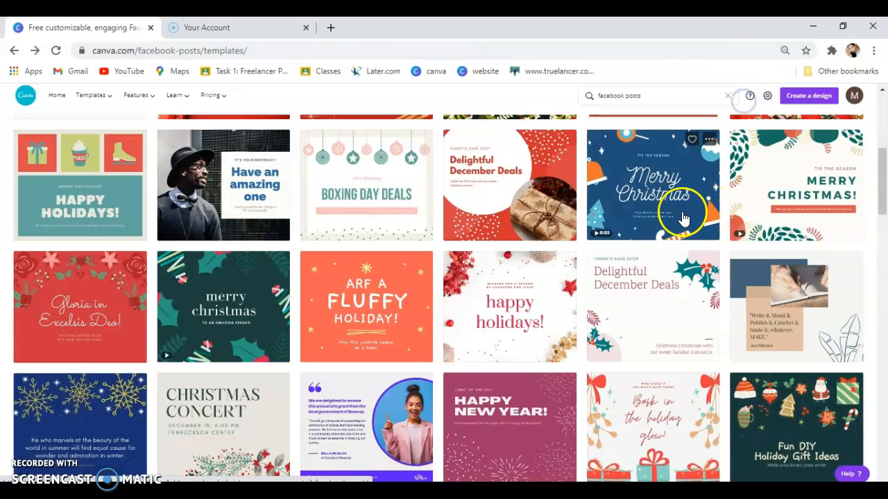
pyautogui.click(645, 200)
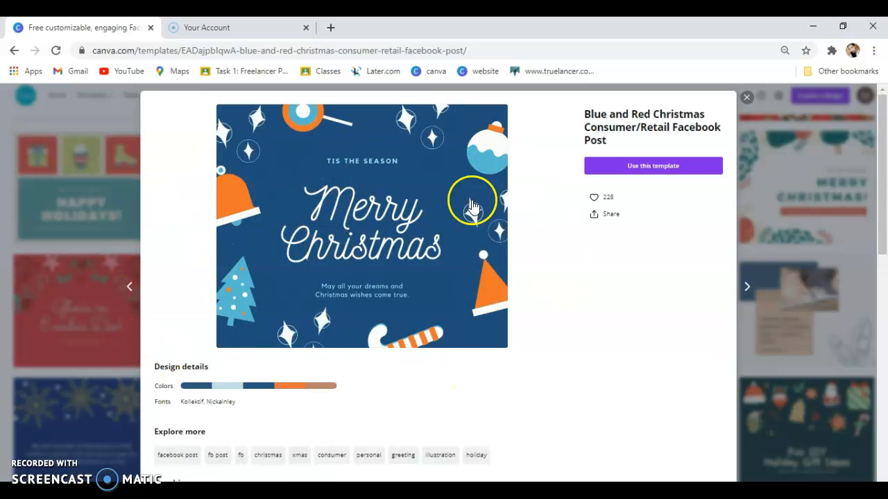
pyautogui.scroll(-3, 618, 371)
pyautogui.scroll(3, 617, 371)
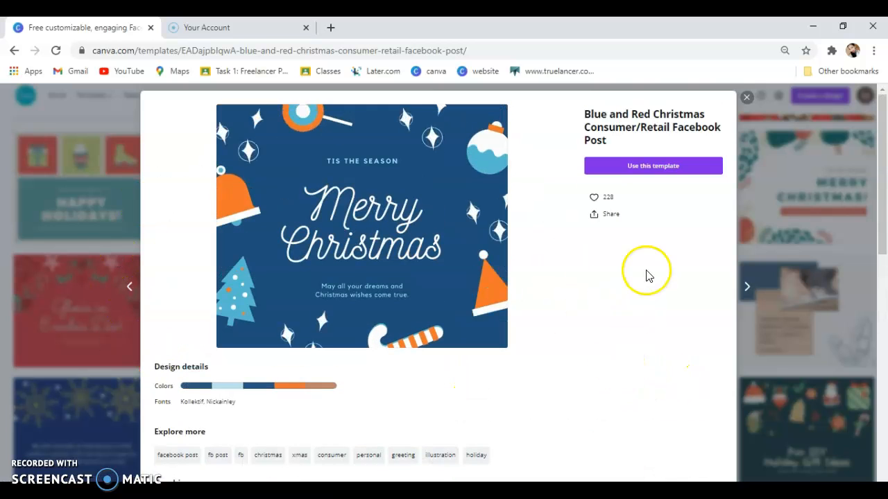
pyautogui.click(656, 169)
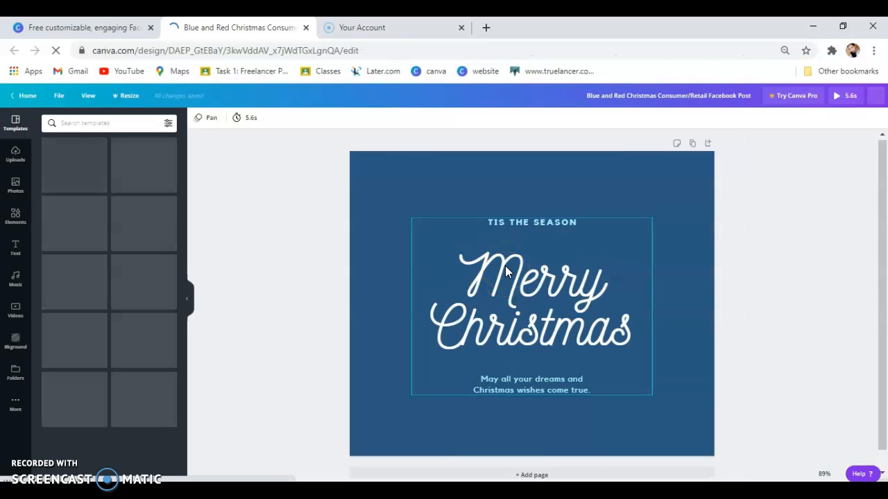
# Delete the TIS THE SEASON heading and the subtitle under Merry Christmas.
pyautogui.click(539, 224)
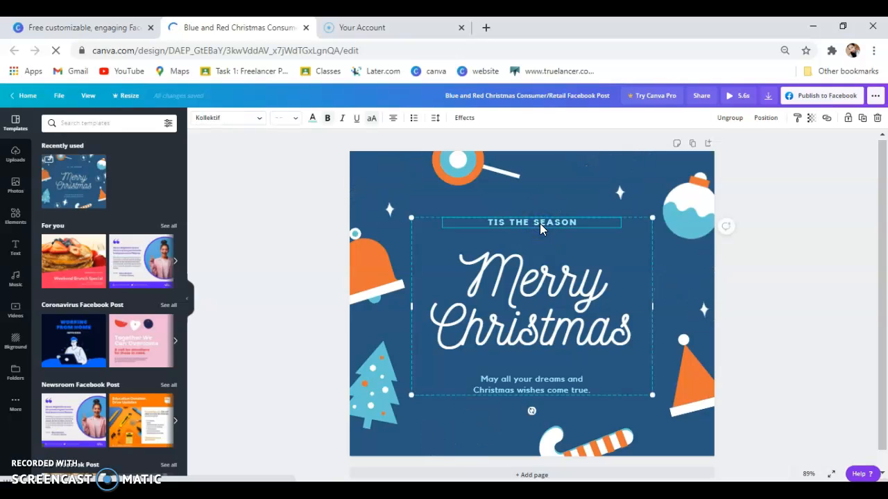
pyautogui.press('Delete')
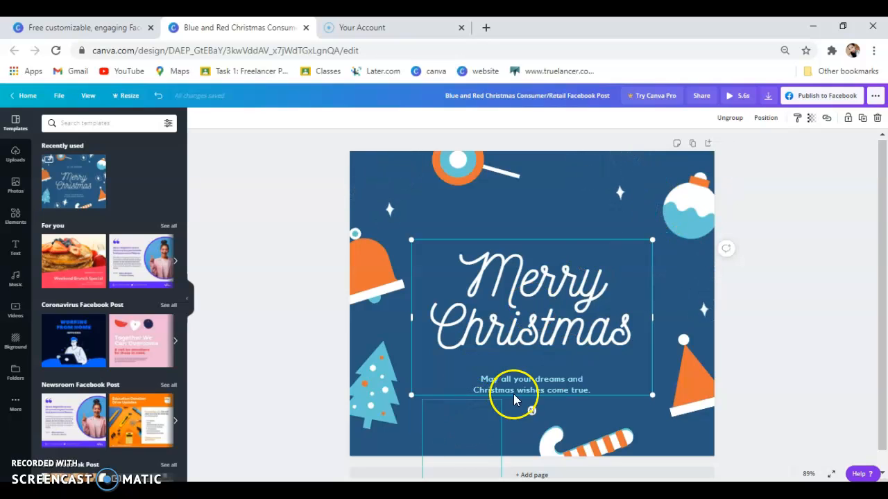
pyautogui.click(531, 386)
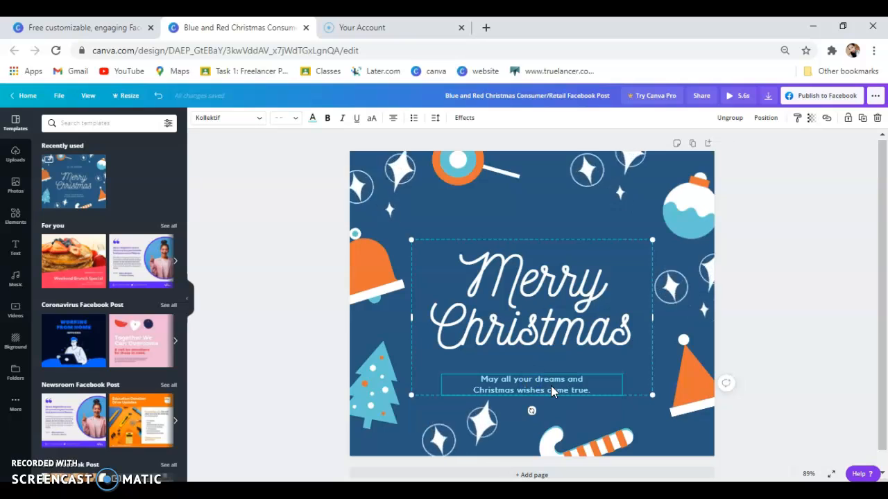
pyautogui.press('Delete')
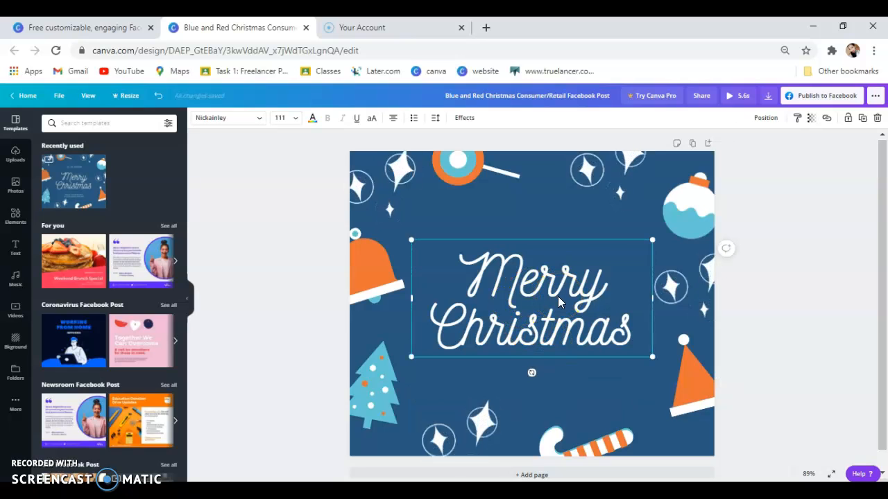
# Retype the greeting text as 'Merry Christmas', correcting typos along the way.
pyautogui.doubleClick(557, 296)
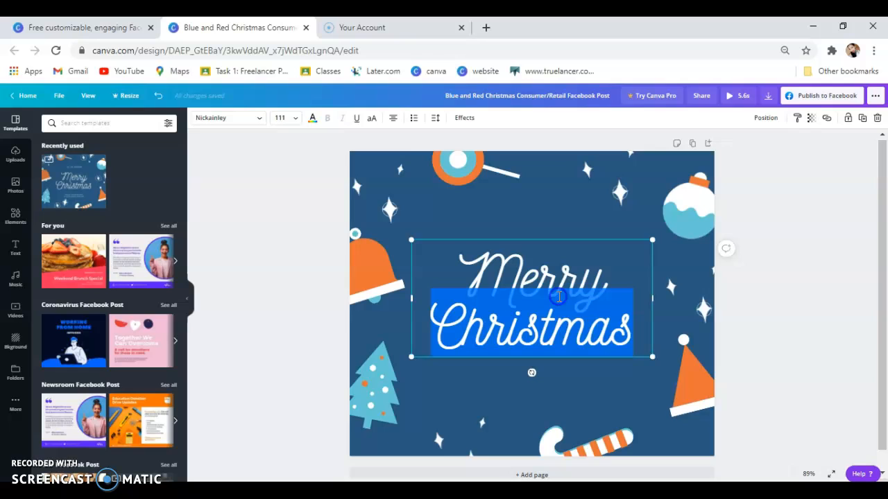
pyautogui.tripleClick(594, 301)
pyautogui.write('Meryy')
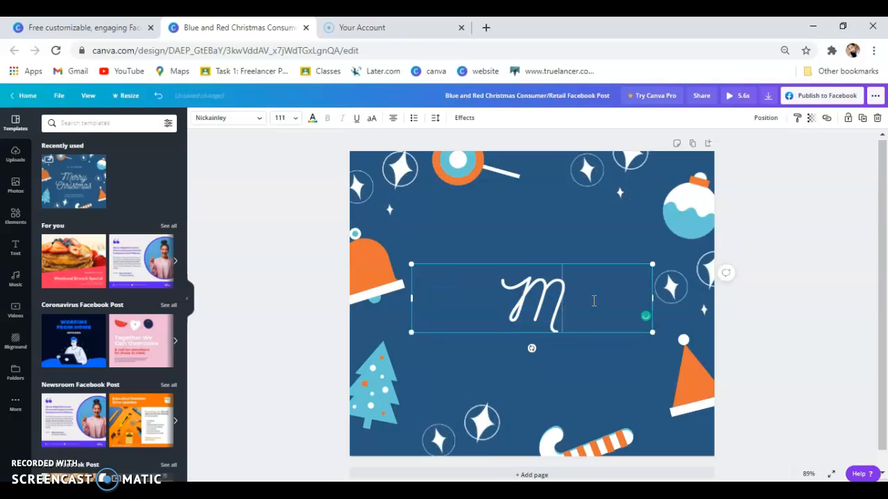
pyautogui.press('BackSpace')
pyautogui.press('BackSpace')
pyautogui.write('ry C')
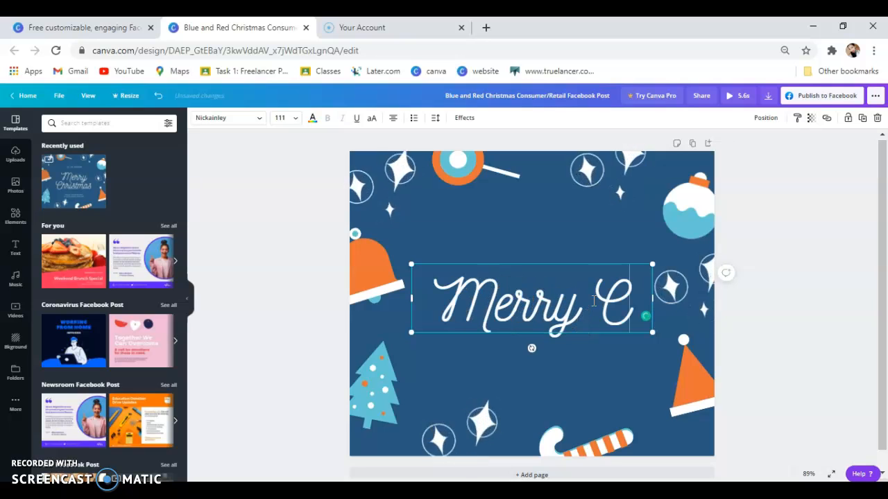
pyautogui.write('hristmas')
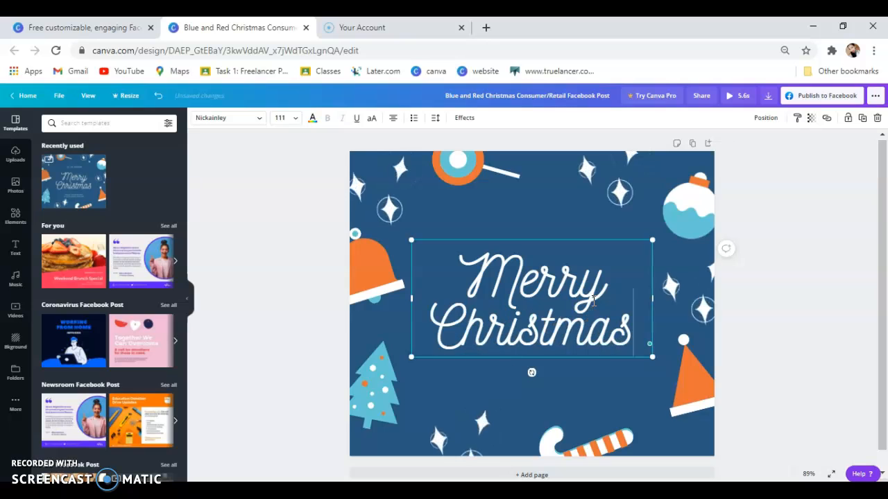
# Change the Merry Christmas greeting's font to Bright Sunshine.
pyautogui.click(249, 123)
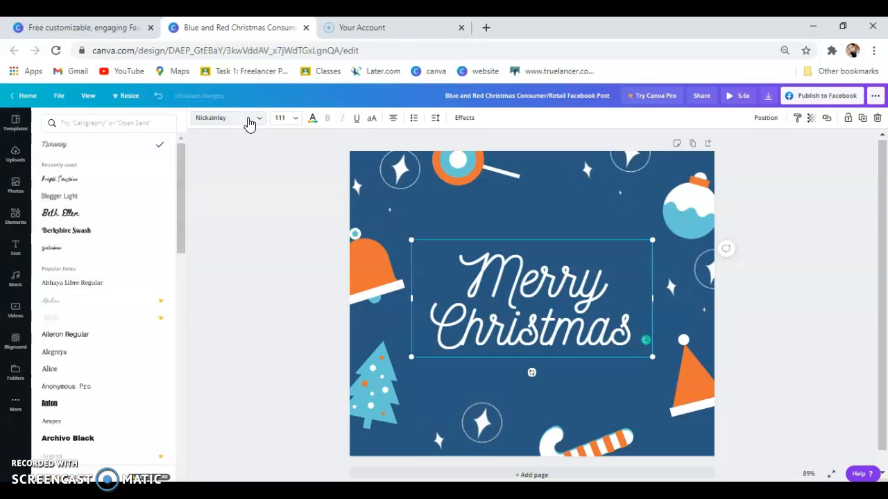
pyautogui.click(78, 197)
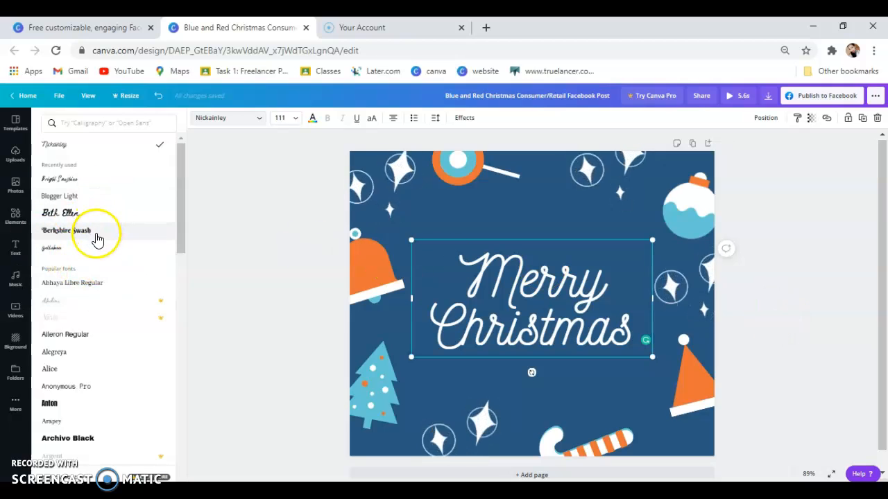
pyautogui.scroll(-1, 120, 286)
pyautogui.scroll(1, 122, 288)
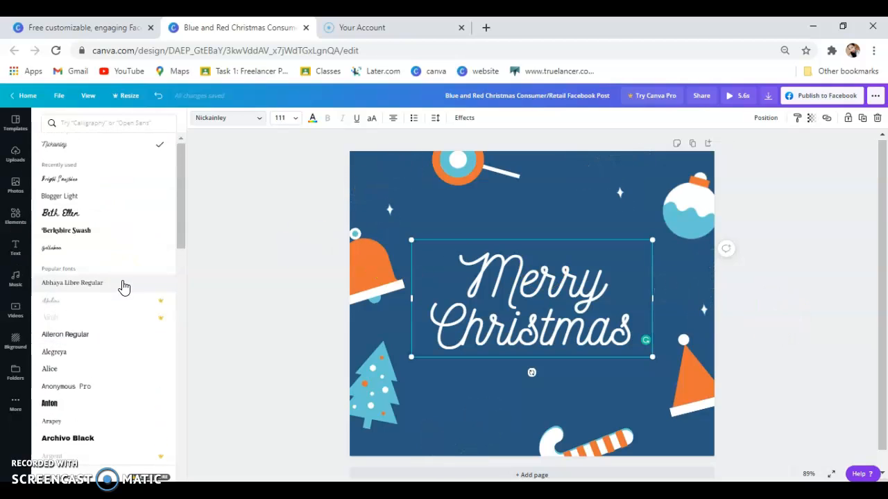
pyautogui.click(114, 181)
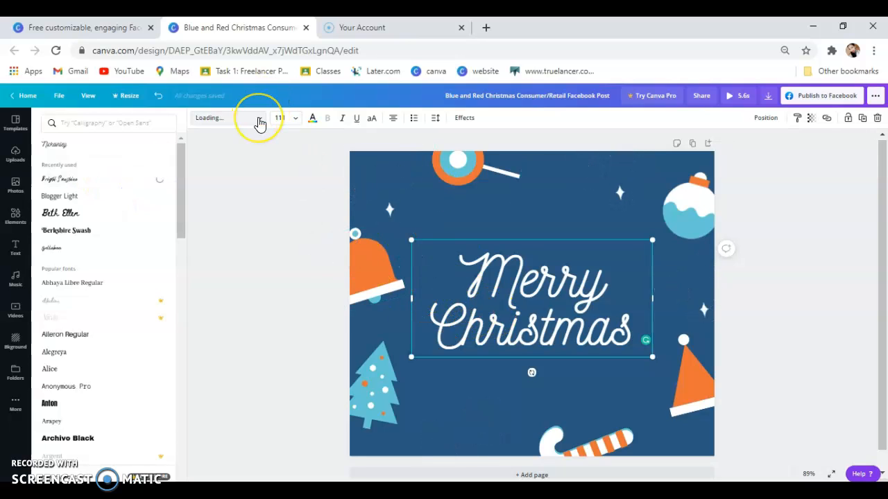
pyautogui.click(76, 178)
# Select the greeting text and bring up its text colour choices.
pyautogui.click(255, 122)
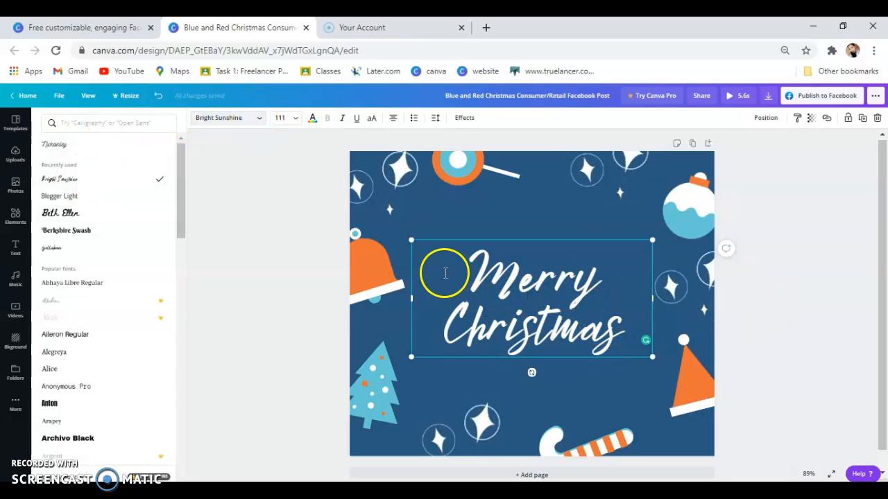
pyautogui.moveTo(460, 271); pyautogui.dragTo(441, 267)
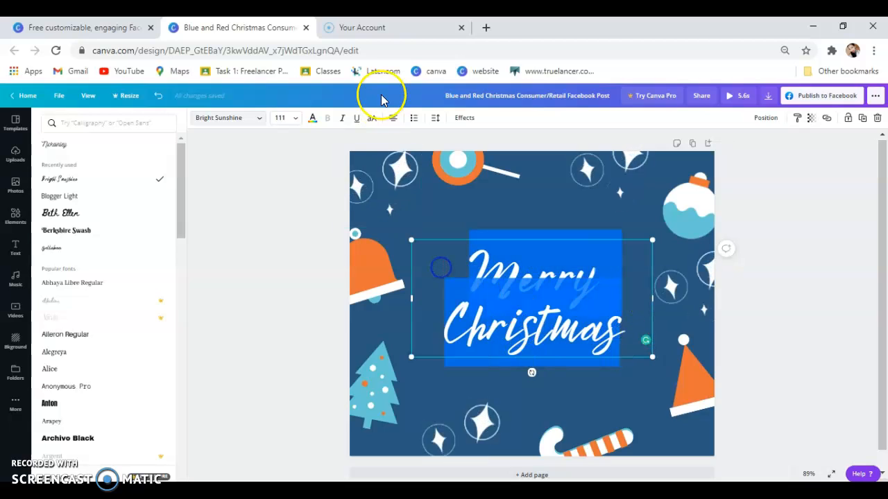
pyautogui.click(313, 119)
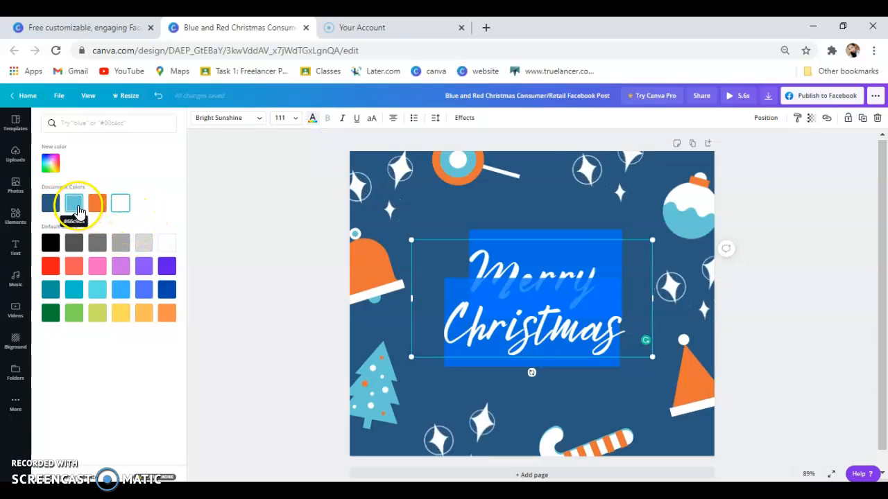
# Close and reopen the text colour panel for the Merry Christmas headline.
pyautogui.click(293, 157)
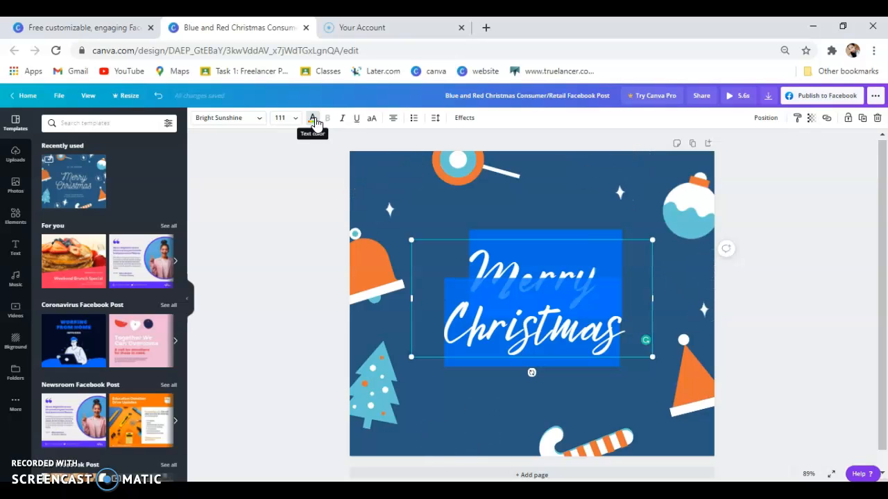
pyautogui.click(314, 120)
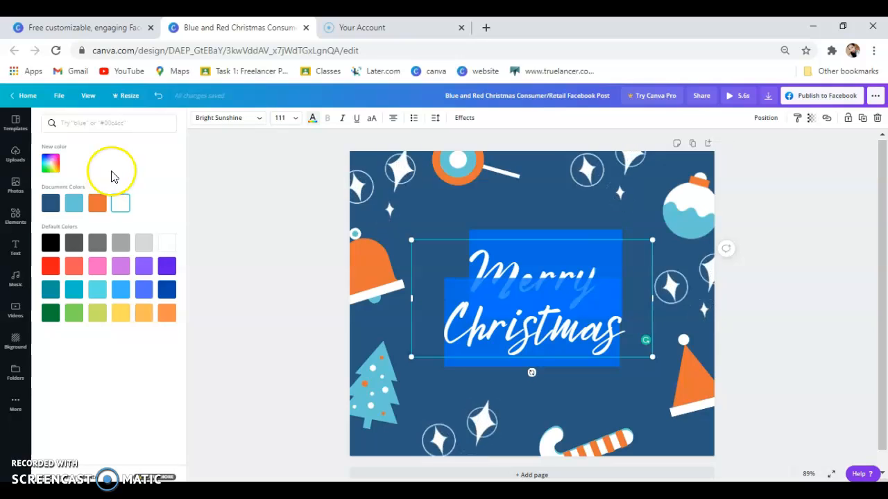
# Give the Merry Christmas greeting a custom muted pinkish grey colour, #BD9FA1.
pyautogui.click(50, 164)
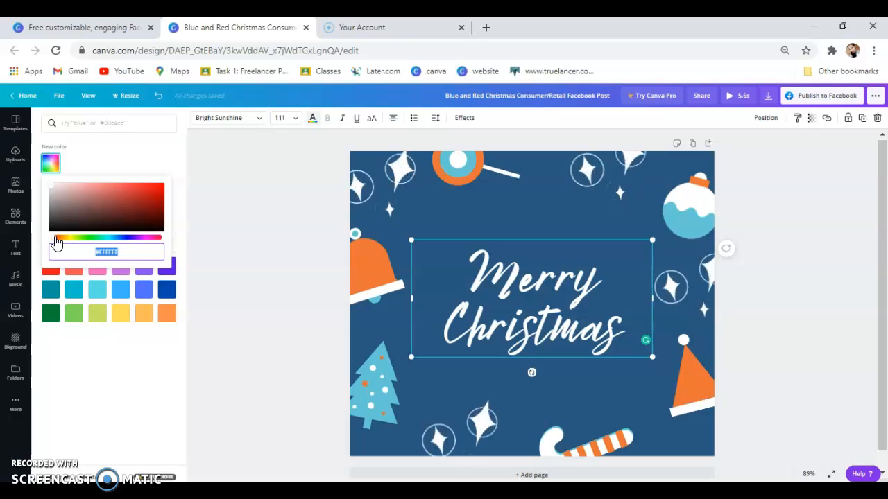
pyautogui.moveTo(57, 241); pyautogui.dragTo(69, 241)
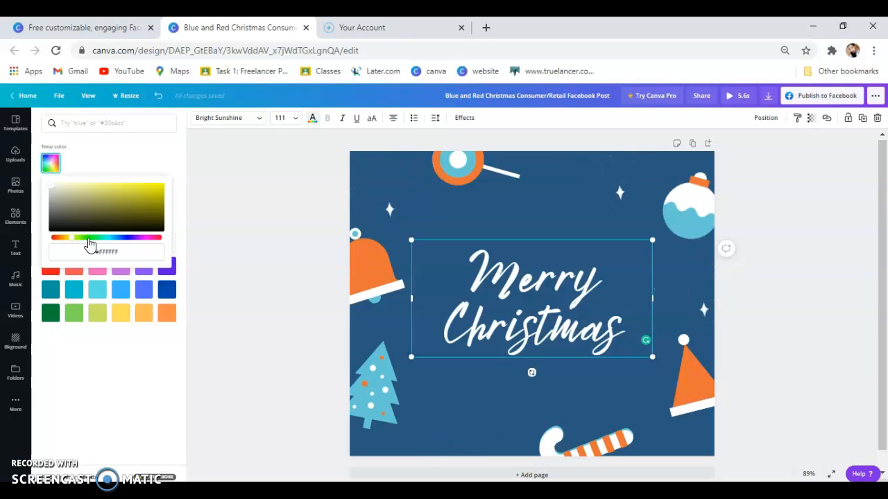
pyautogui.click(55, 196)
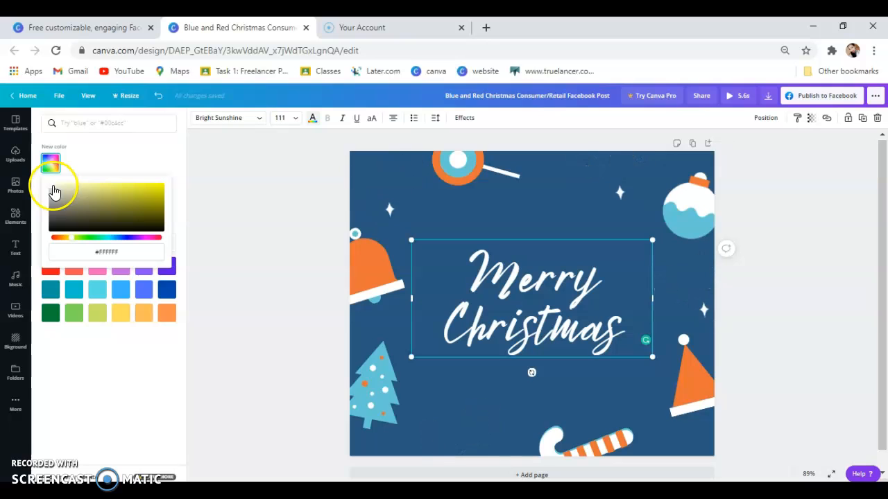
pyautogui.moveTo(66, 187); pyautogui.dragTo(98, 188)
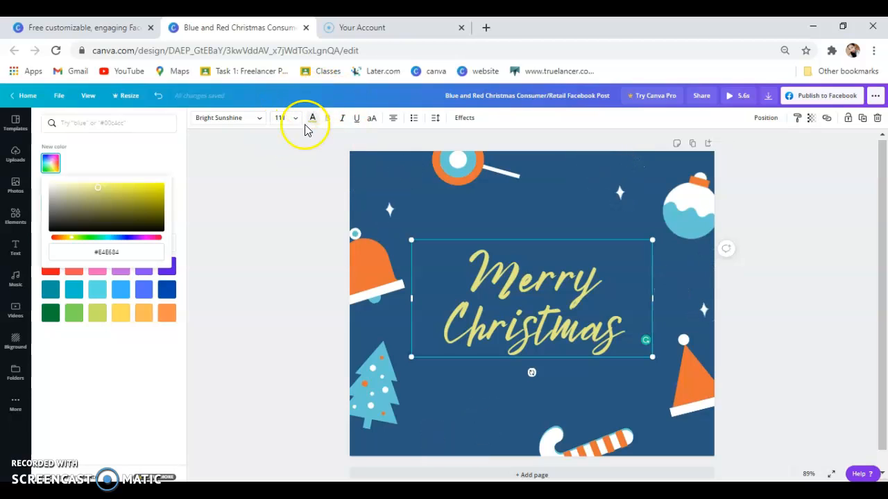
pyautogui.moveTo(71, 239); pyautogui.dragTo(160, 240)
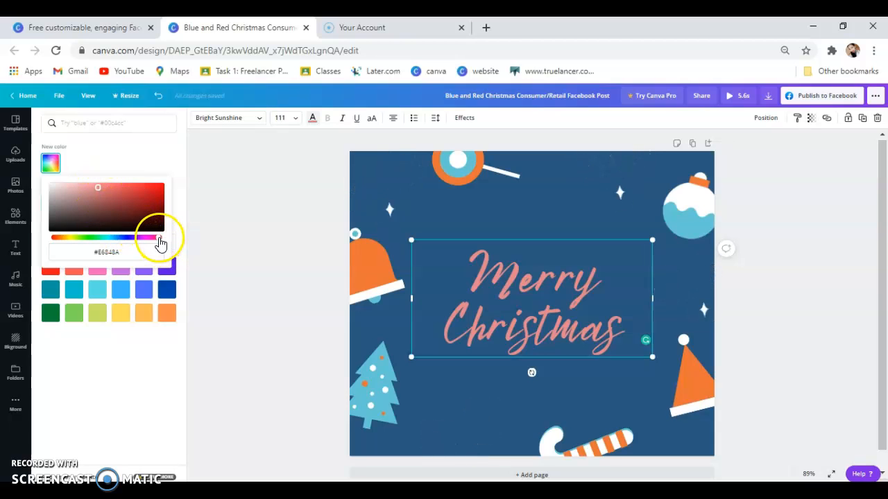
pyautogui.click(99, 192)
pyautogui.moveTo(98, 191); pyautogui.dragTo(68, 196)
pyautogui.click(219, 192)
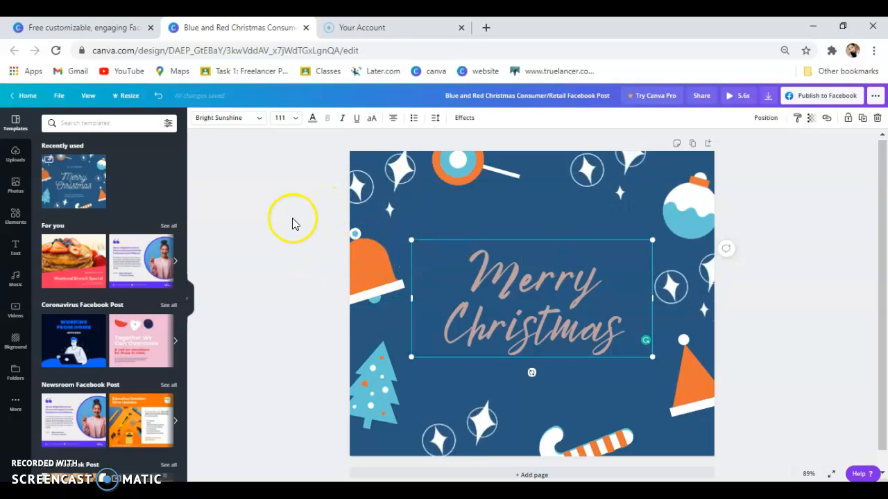
# In the first tab, close the Christmas template preview and go to Instagram Post templates.
pyautogui.click(101, 26)
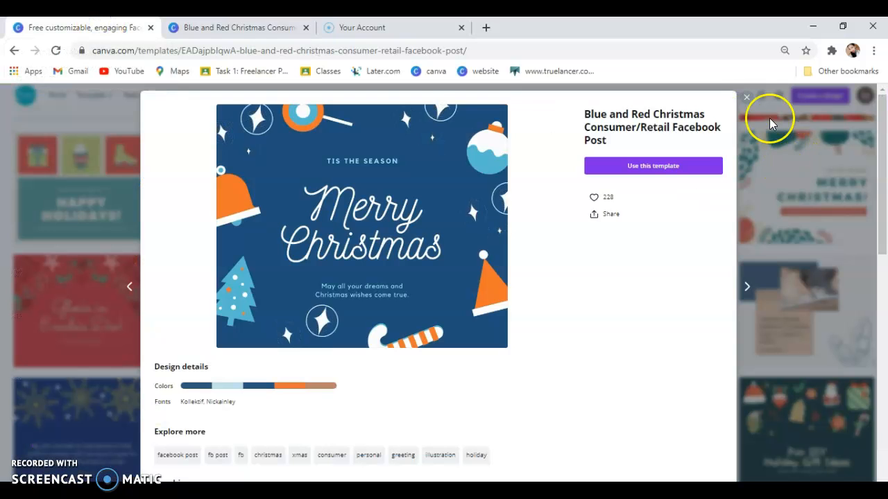
pyautogui.click(747, 98)
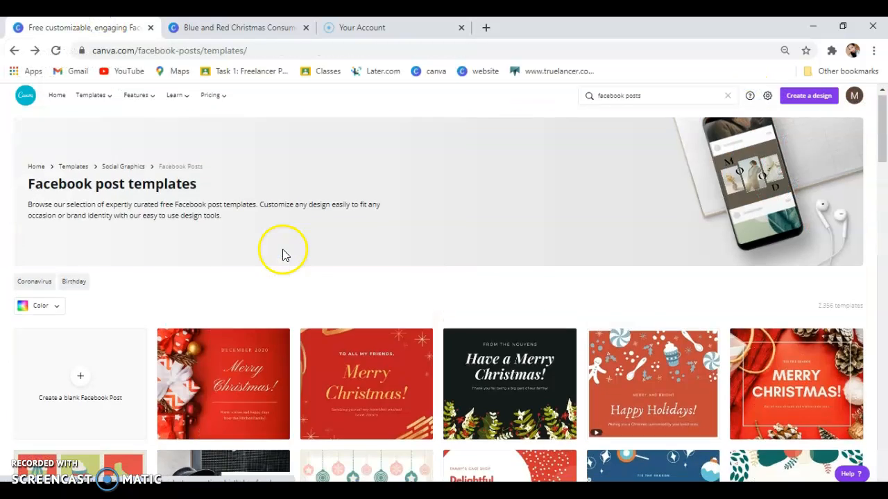
pyautogui.moveTo(111, 108)
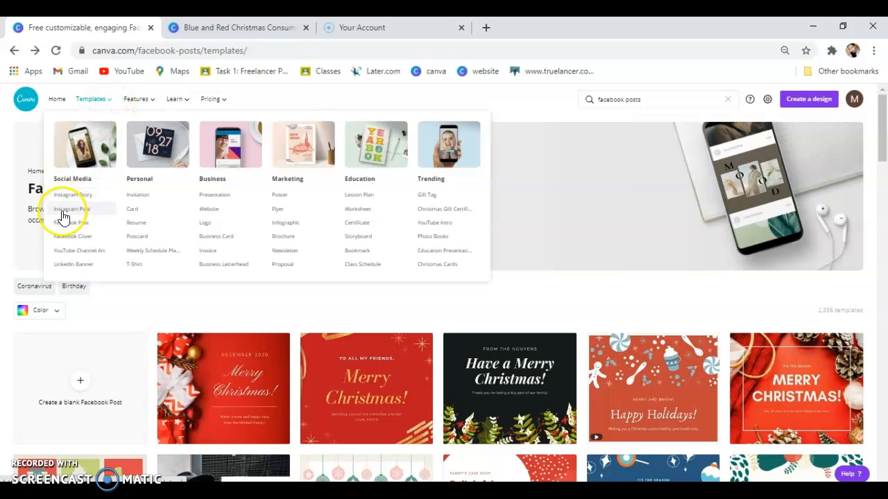
pyautogui.moveTo(90, 97)
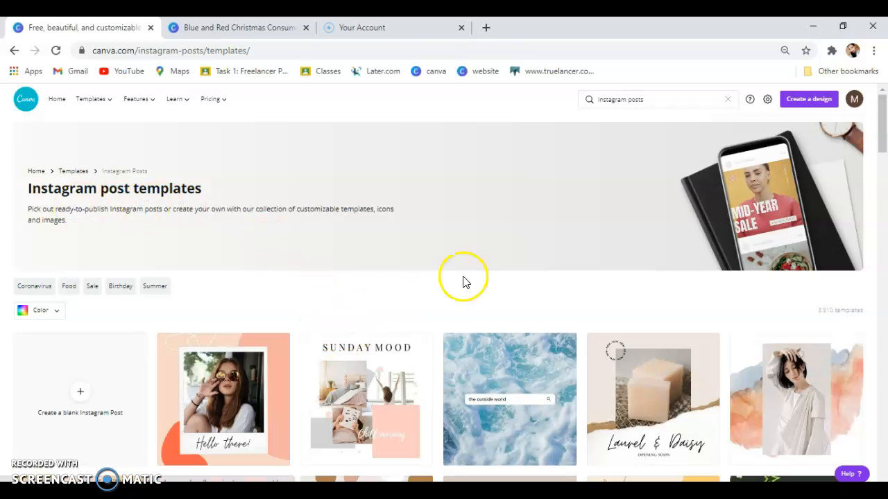
# Scroll the Instagram templates and preview the Boxing Day Surprise Boxes design.
pyautogui.scroll(-1, 479, 285)
pyautogui.scroll(-1, 494, 290)
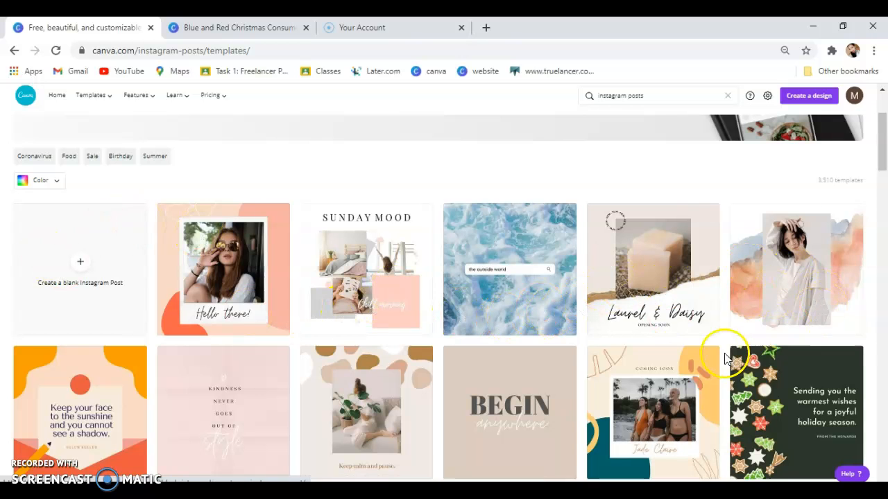
pyautogui.scroll(-3, 725, 358)
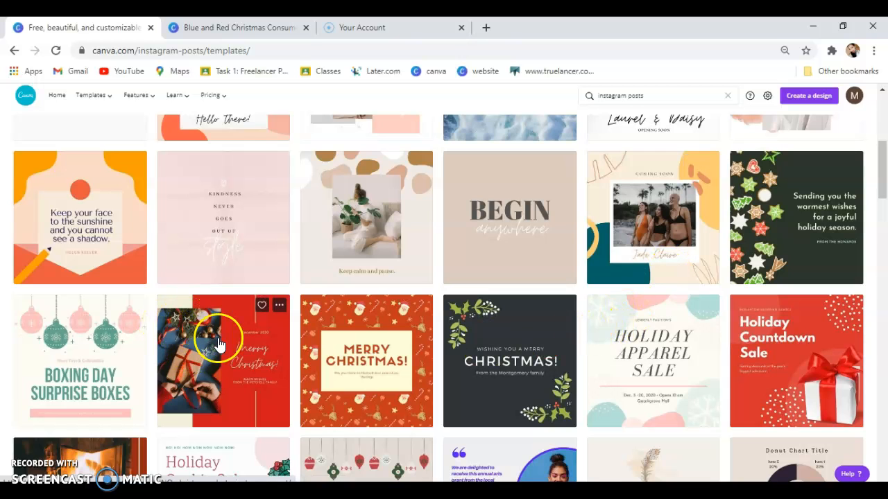
pyautogui.scroll(-1, 220, 345)
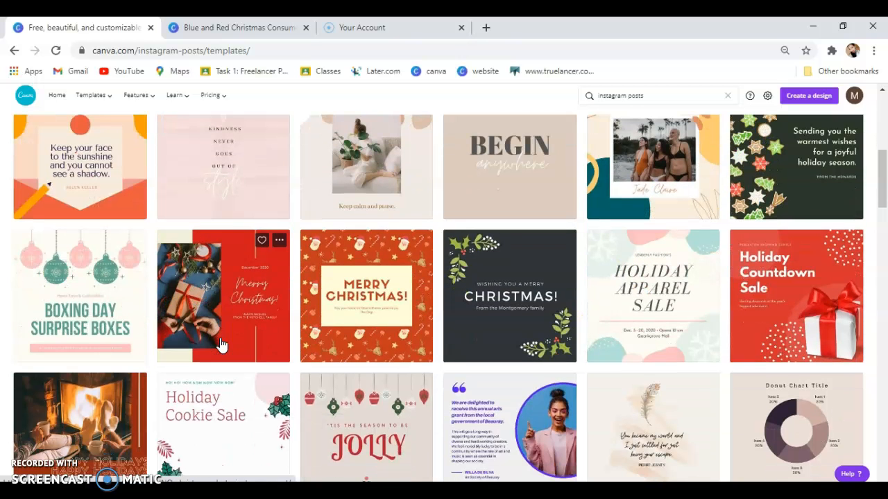
pyautogui.scroll(1, 246, 180)
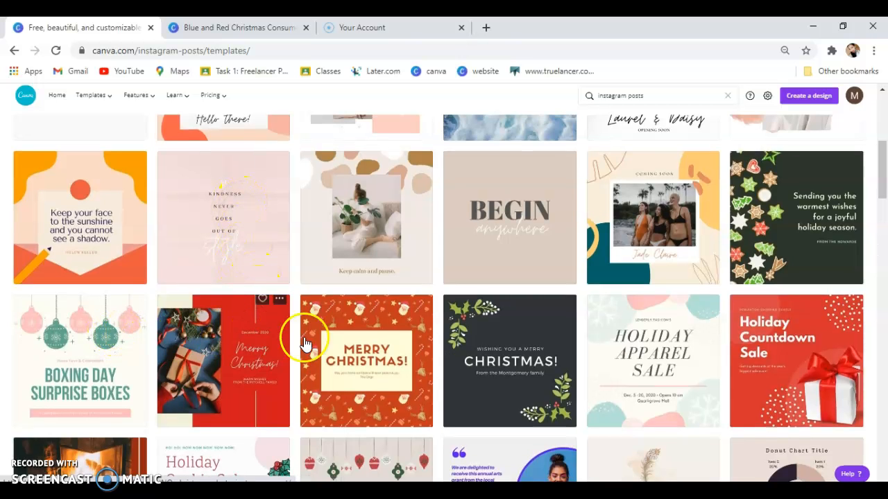
pyautogui.scroll(-3, 358, 357)
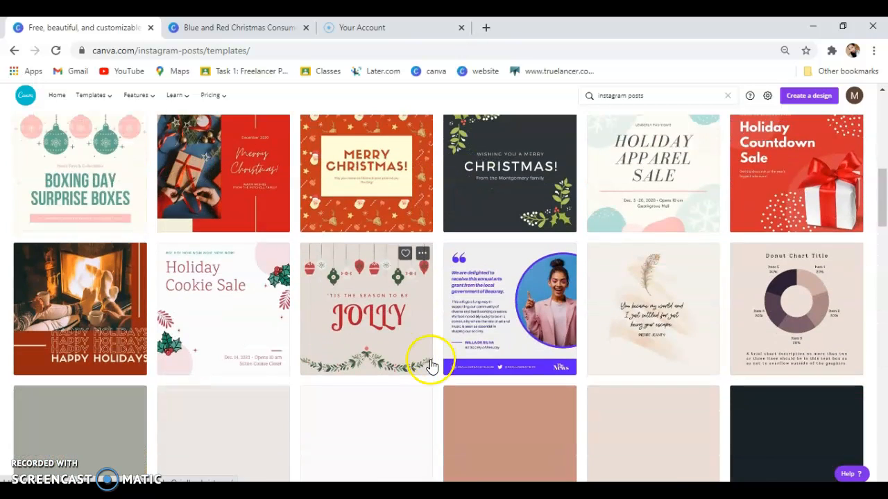
pyautogui.click(85, 154)
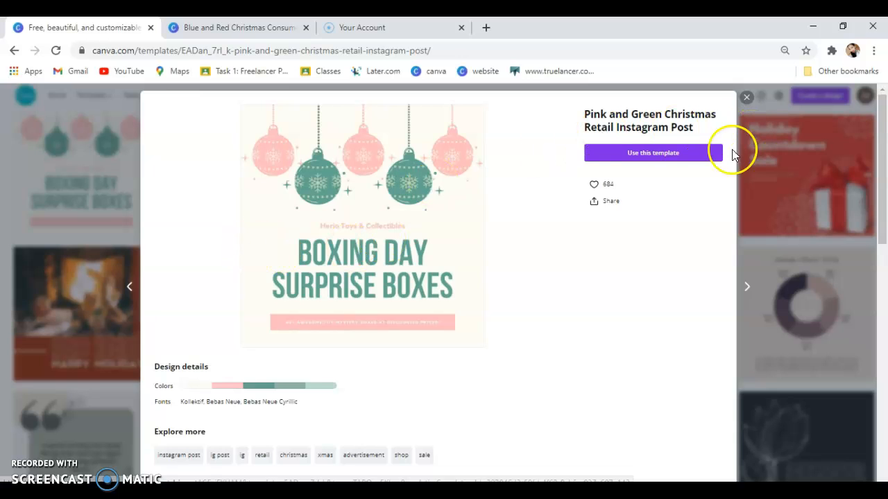
# Start a design from the template and change the shop name line to 'Adam & Eve'.
pyautogui.click(674, 159)
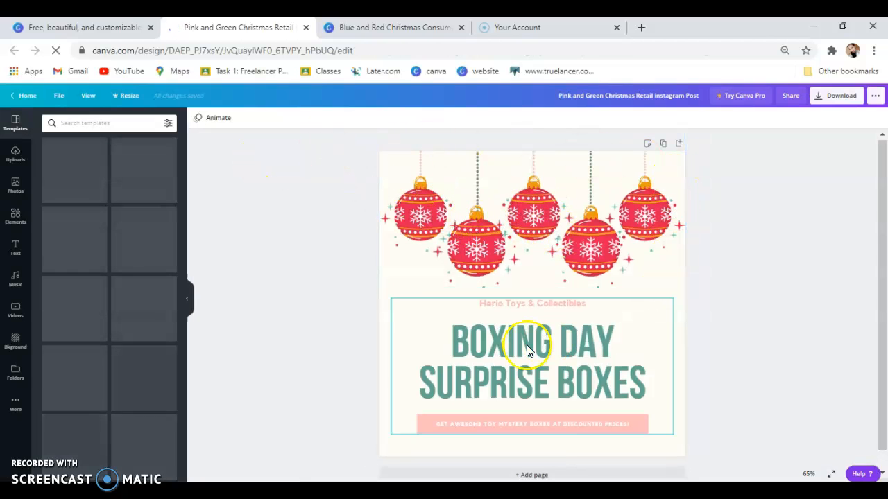
pyautogui.click(542, 307)
pyautogui.click(581, 309)
pyautogui.click(476, 302)
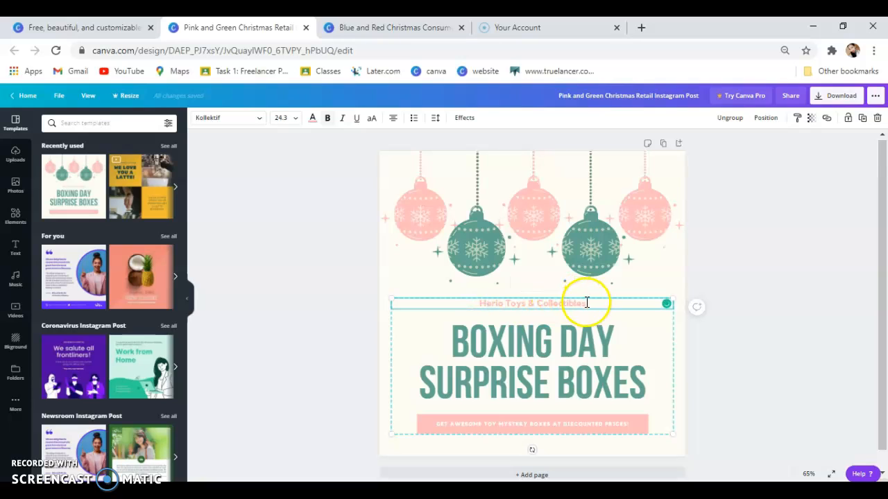
pyautogui.moveTo(585, 301); pyautogui.dragTo(478, 301)
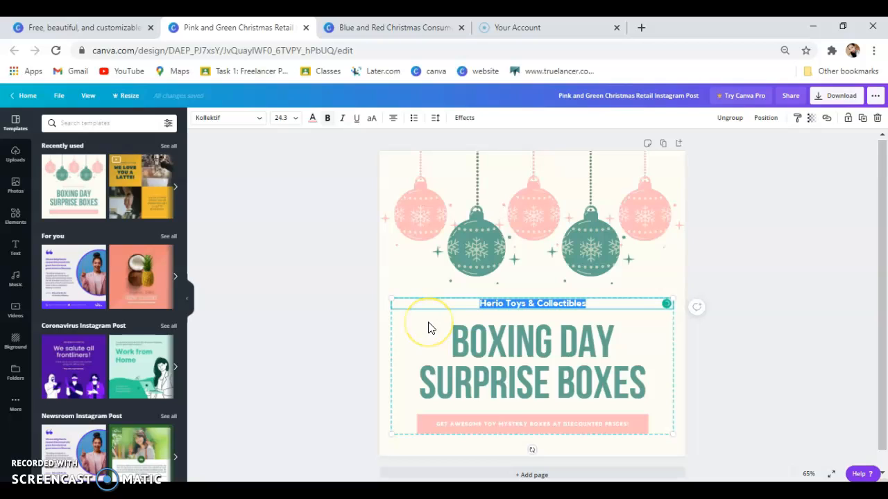
pyautogui.press('BackSpace')
pyautogui.write('Adam')
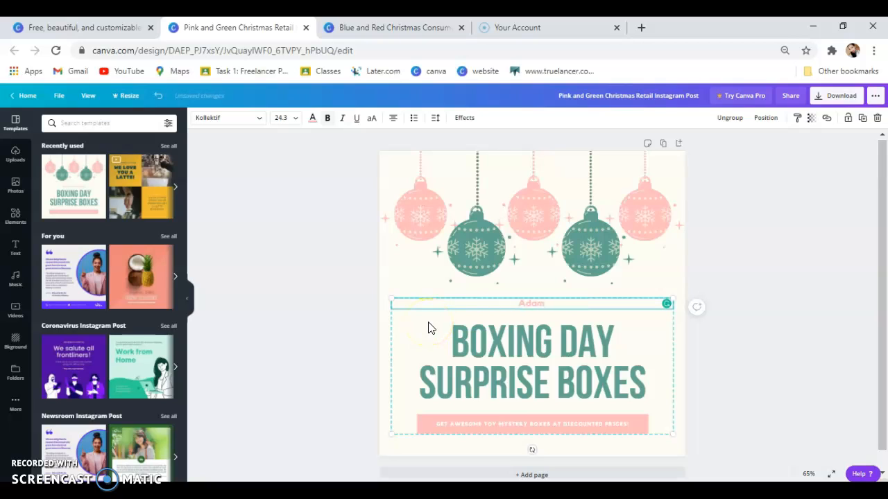
pyautogui.write(' & Eve')
pyautogui.click(598, 335)
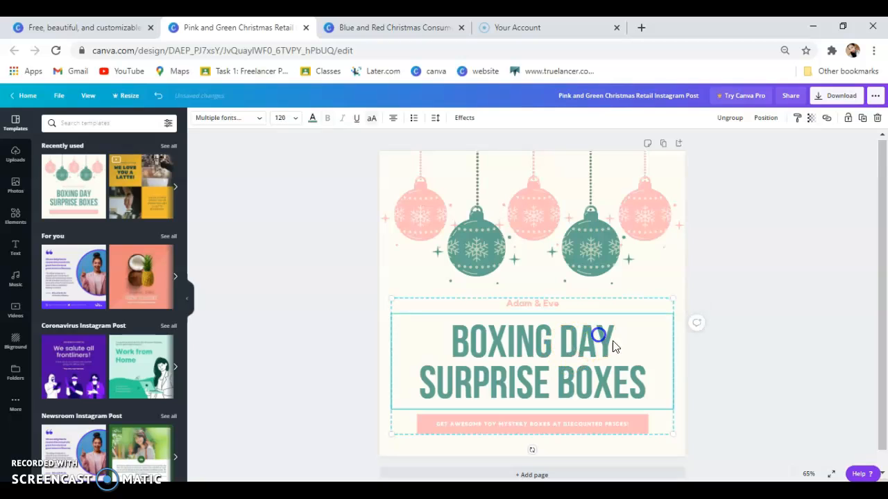
# Replace the BOXING DAY SURPRISE BOXES headline with 'SALE!'.
pyautogui.doubleClick(643, 387)
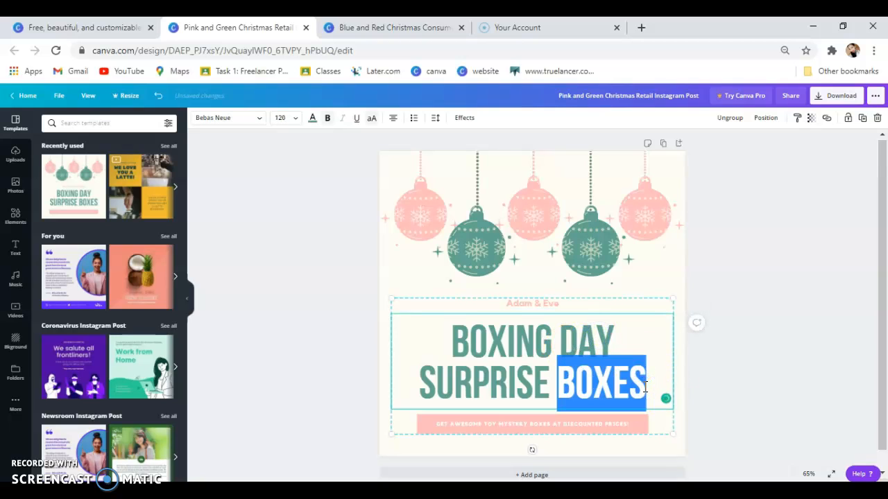
pyautogui.click(645, 385)
pyautogui.moveTo(645, 382); pyautogui.dragTo(425, 353)
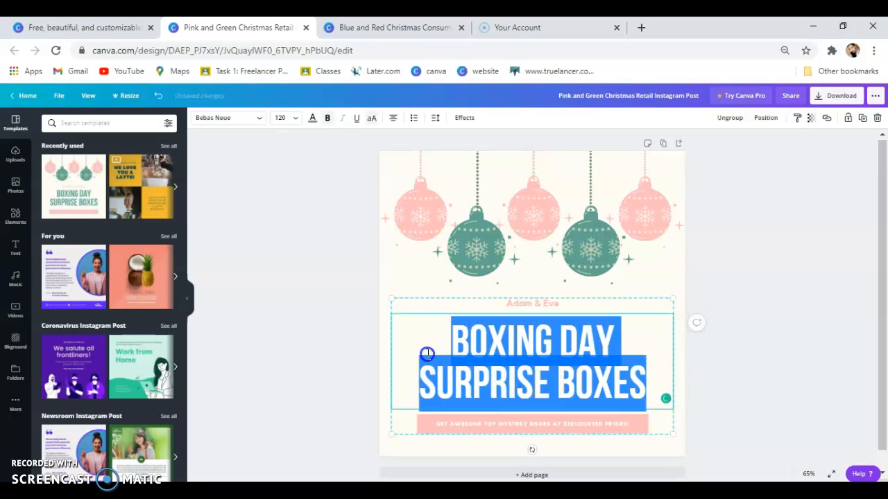
pyautogui.press('BackSpace')
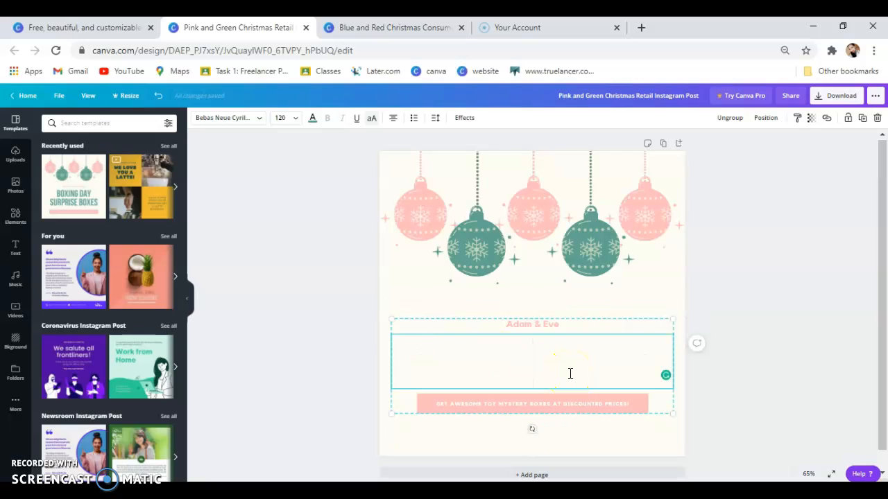
pyautogui.write('SALE')
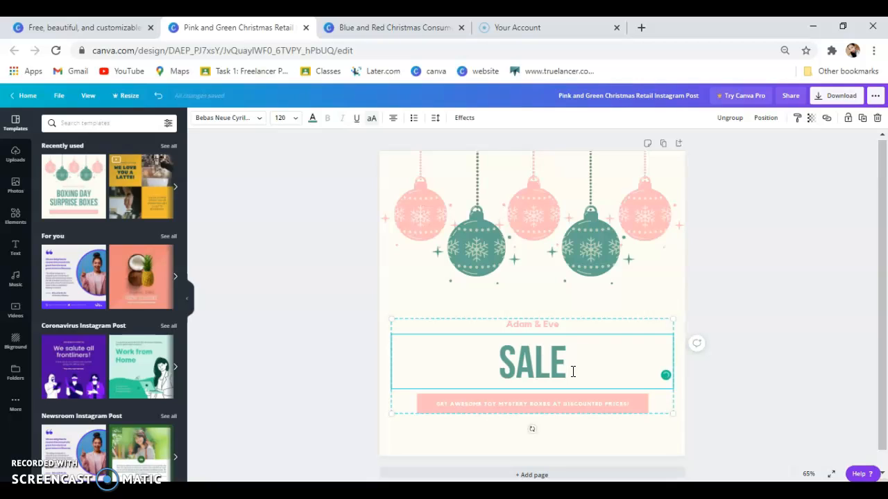
pyautogui.write('!')
pyautogui.click(408, 287)
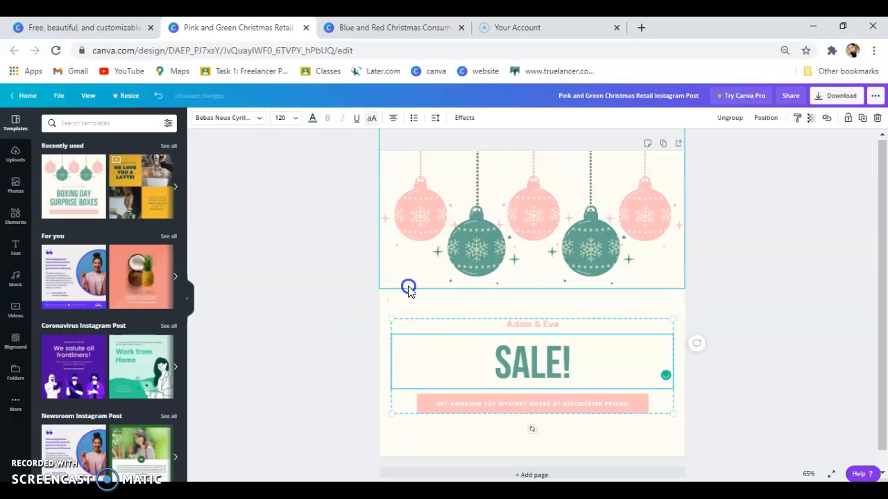
# Select the subtitle line inside the text group.
pyautogui.click(532, 405)
pyautogui.click(526, 404)
pyautogui.click(636, 408)
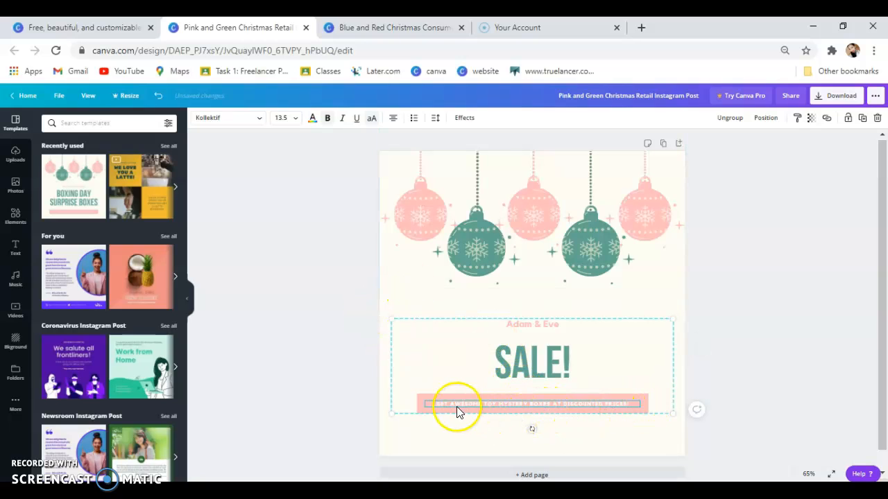
pyautogui.doubleClick(531, 405)
pyautogui.moveTo(645, 406); pyautogui.dragTo(553, 410)
pyautogui.click(511, 406)
pyautogui.click(387, 276)
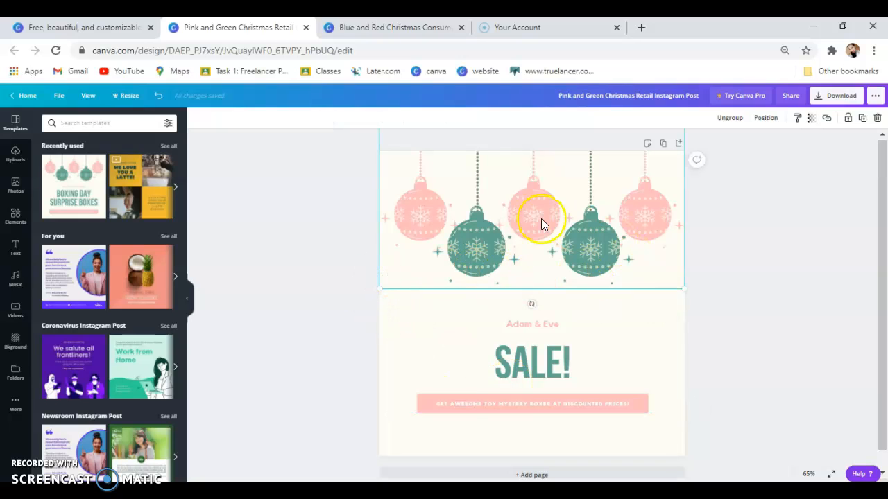
pyautogui.click(565, 247)
pyautogui.doubleClick(562, 243)
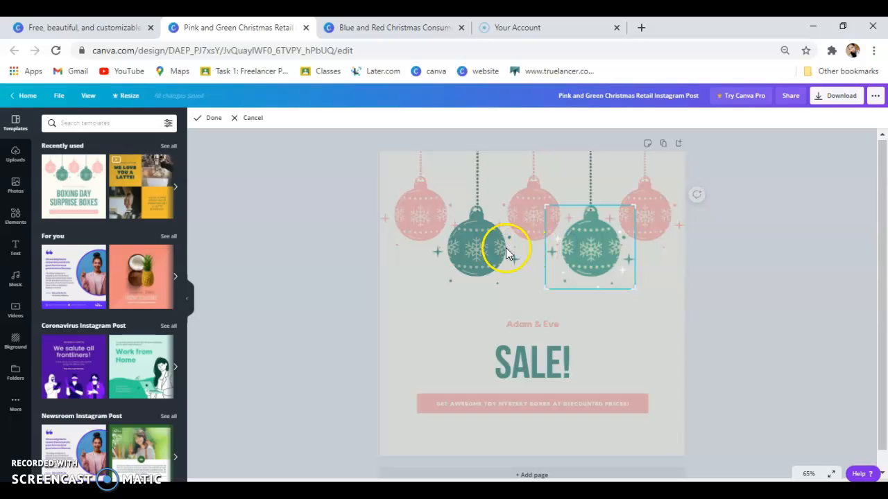
pyautogui.click(242, 118)
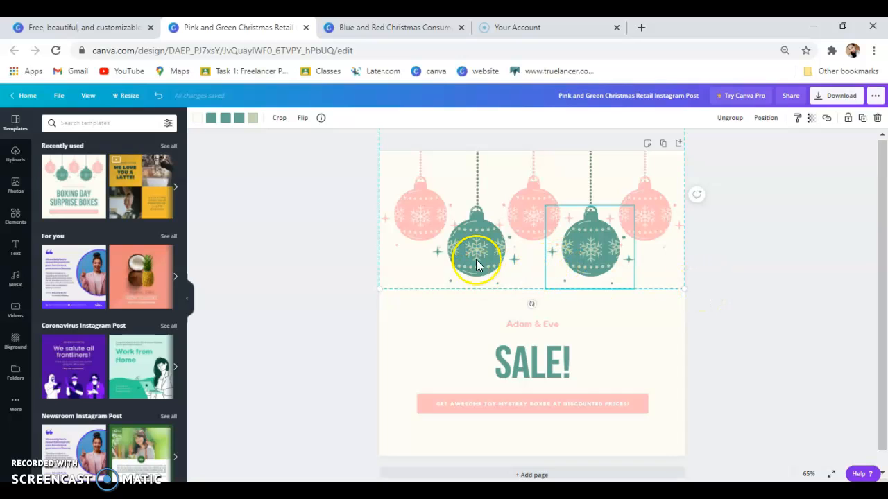
pyautogui.click(409, 320)
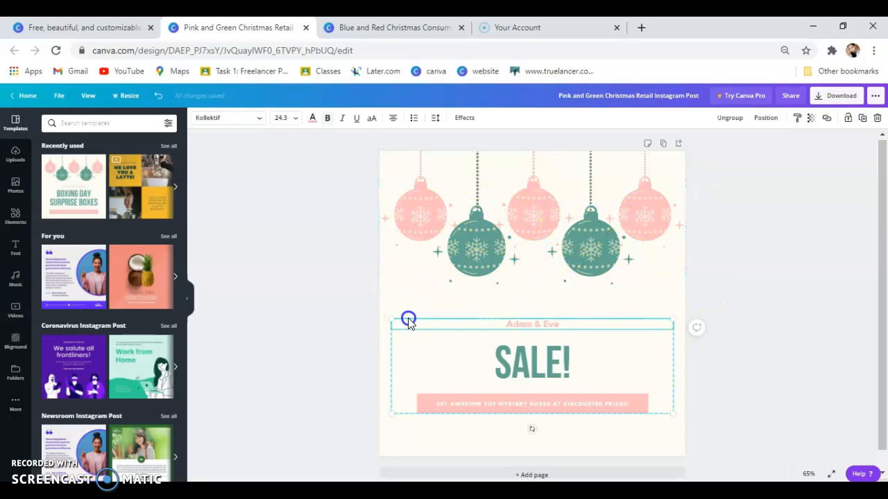
pyautogui.click(419, 208)
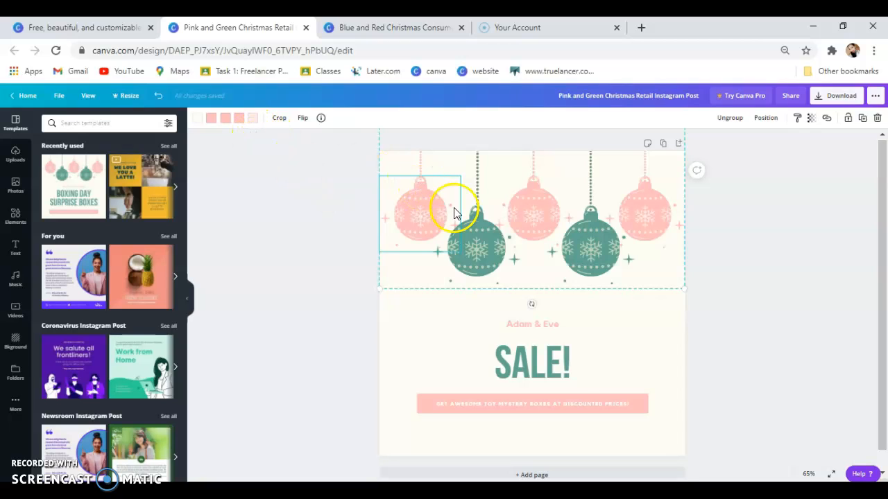
# Recolour each pink tone of the left ornament to Bright red, with one tone set to coral.
pyautogui.click(214, 124)
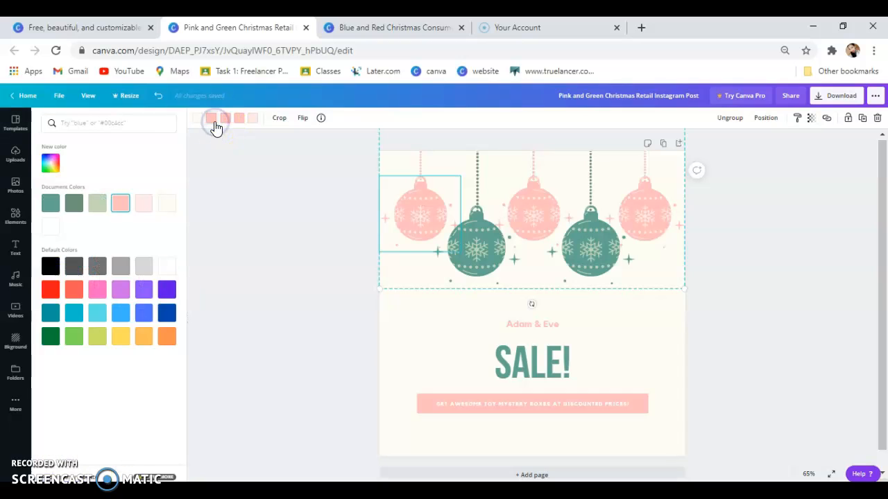
pyautogui.click(51, 290)
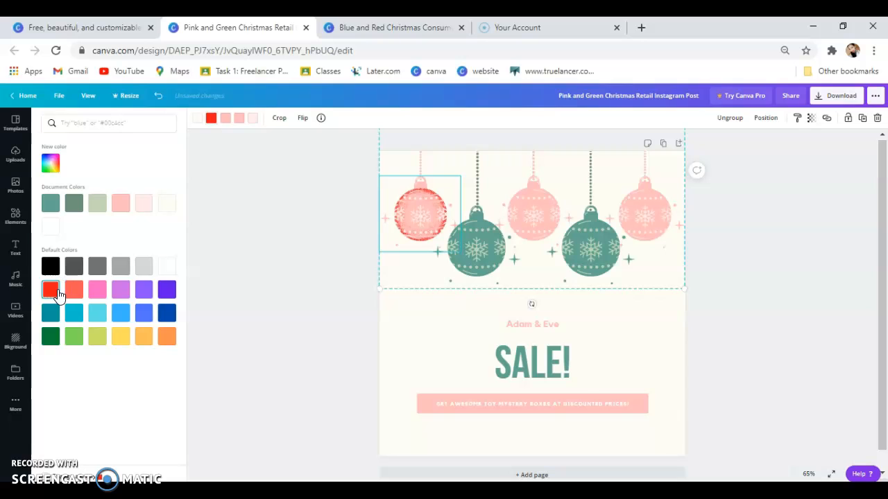
pyautogui.click(226, 119)
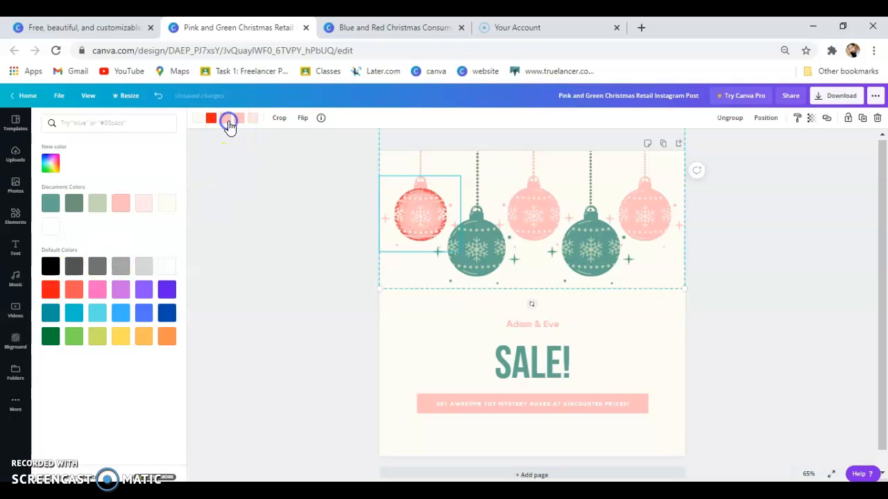
pyautogui.click(51, 290)
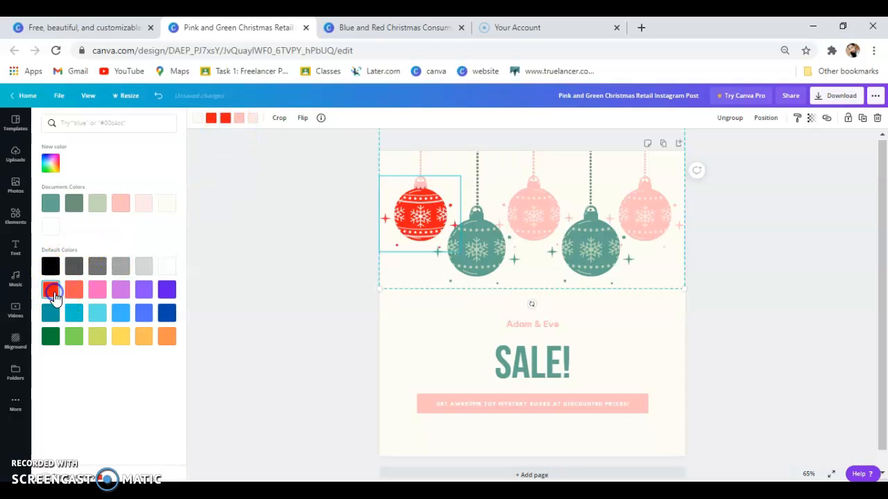
pyautogui.click(213, 119)
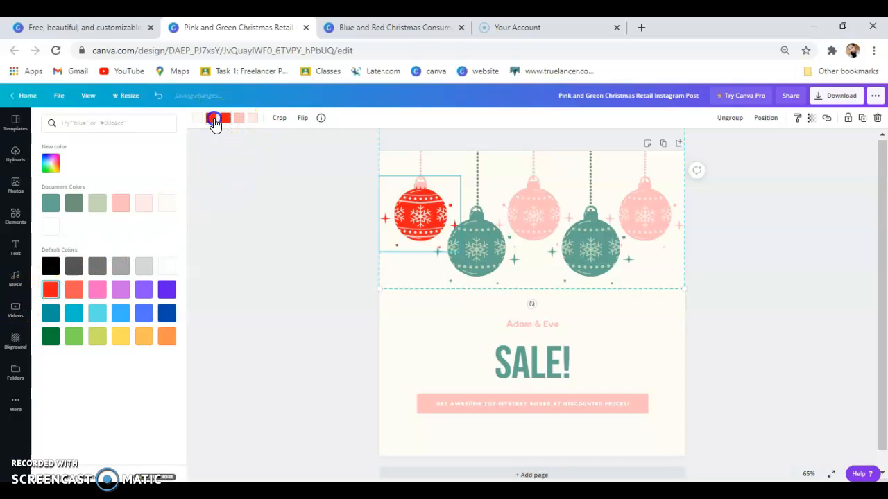
pyautogui.click(74, 291)
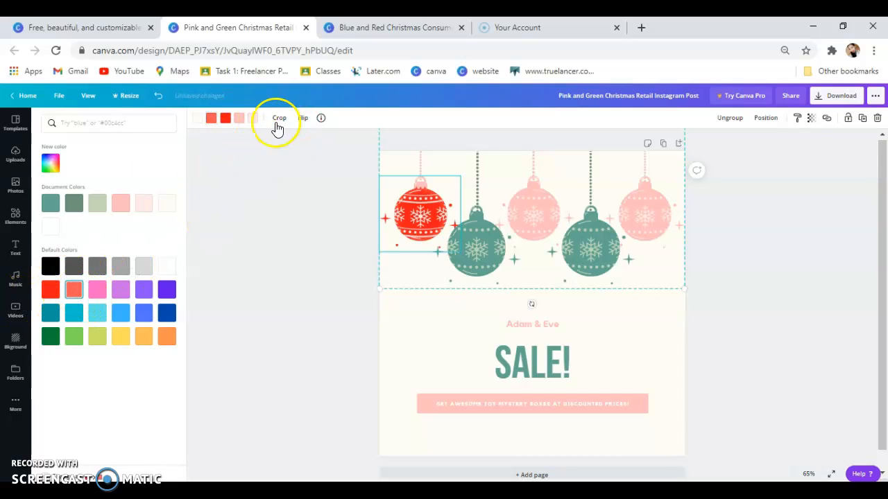
pyautogui.click(238, 119)
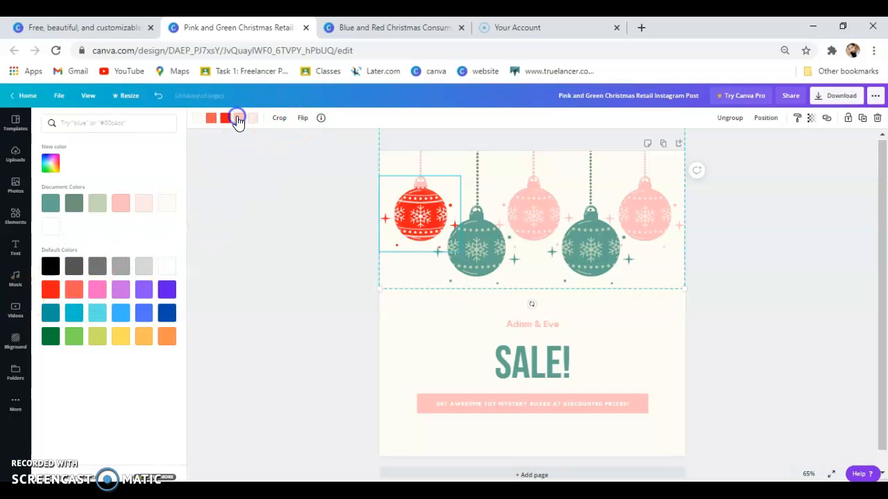
pyautogui.click(50, 290)
pyautogui.click(253, 118)
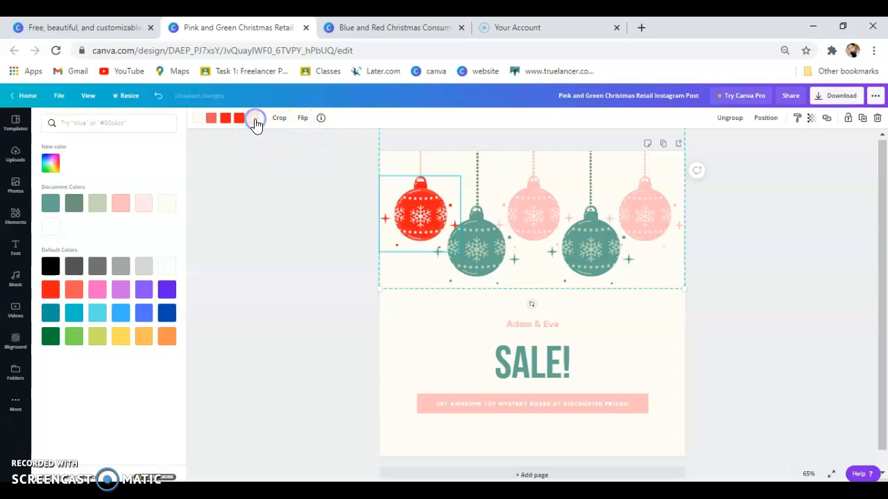
pyautogui.click(58, 292)
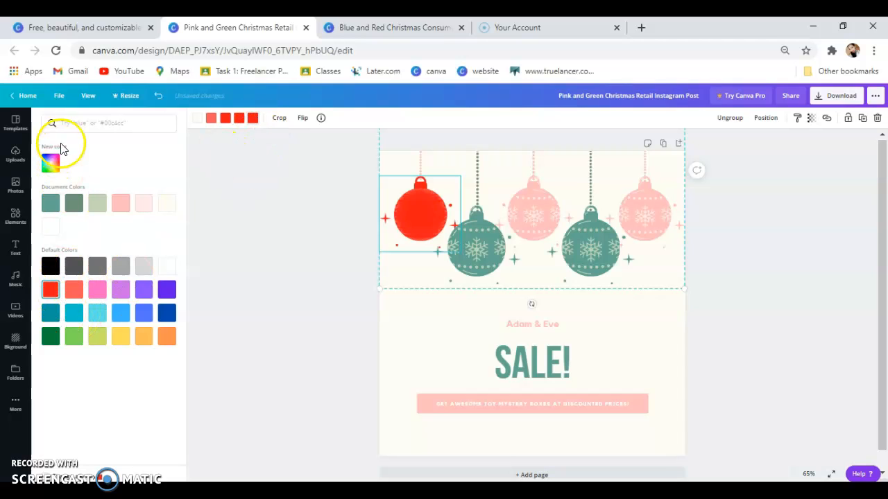
# Undo the solid red fill to keep the snowflake pattern, then close colours and deselect.
pyautogui.click(158, 96)
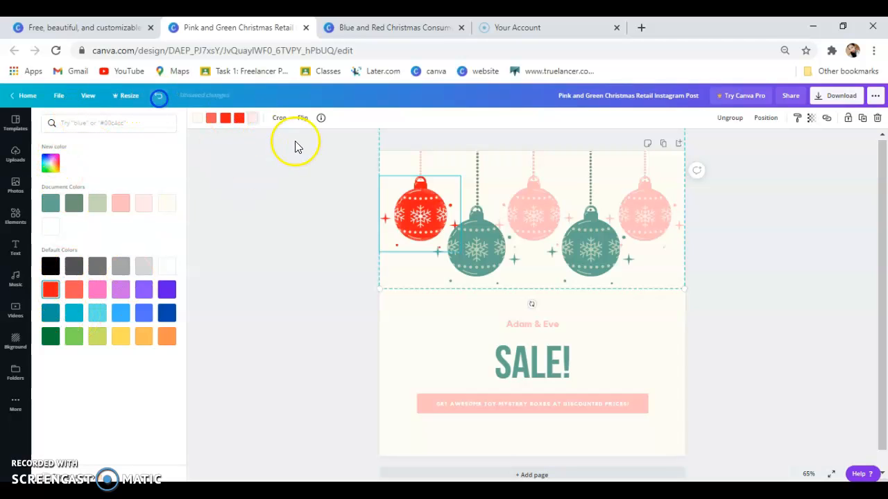
pyautogui.click(316, 300)
pyautogui.click(364, 335)
pyautogui.click(243, 291)
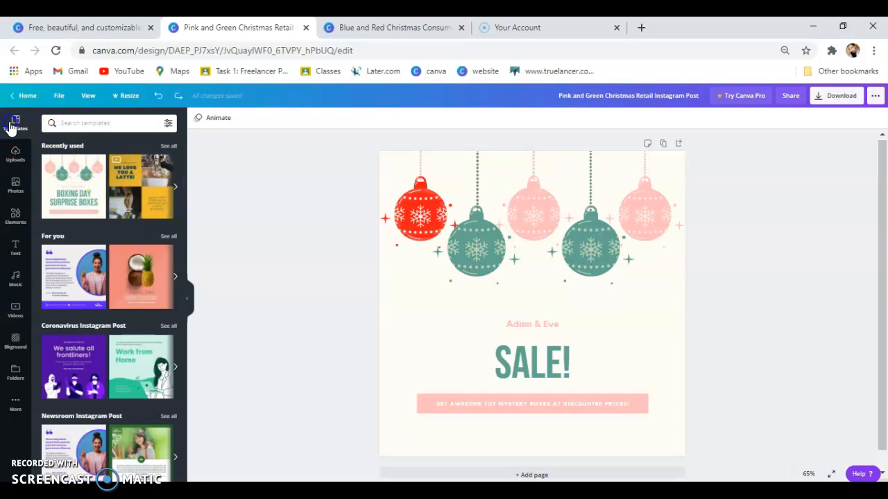
# Return to the Instagram post templates tab, close the preview and bring up the Templates menu.
pyautogui.click(38, 100)
pyautogui.click(94, 33)
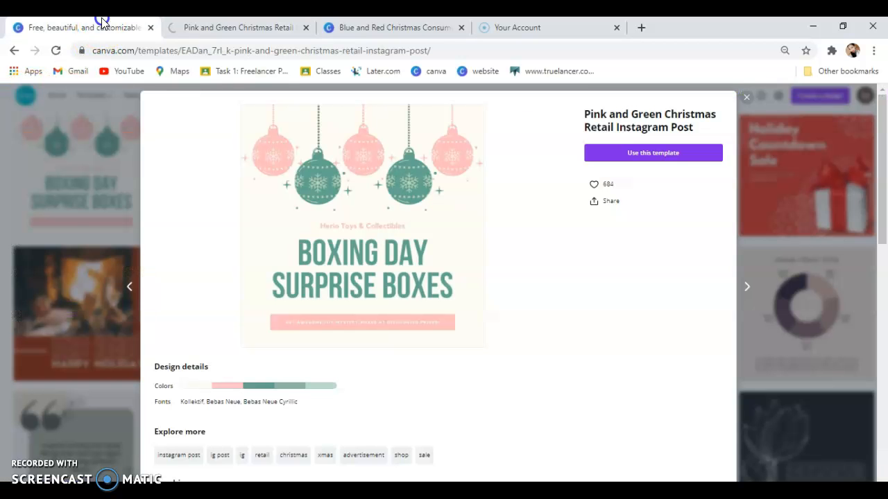
pyautogui.click(747, 97)
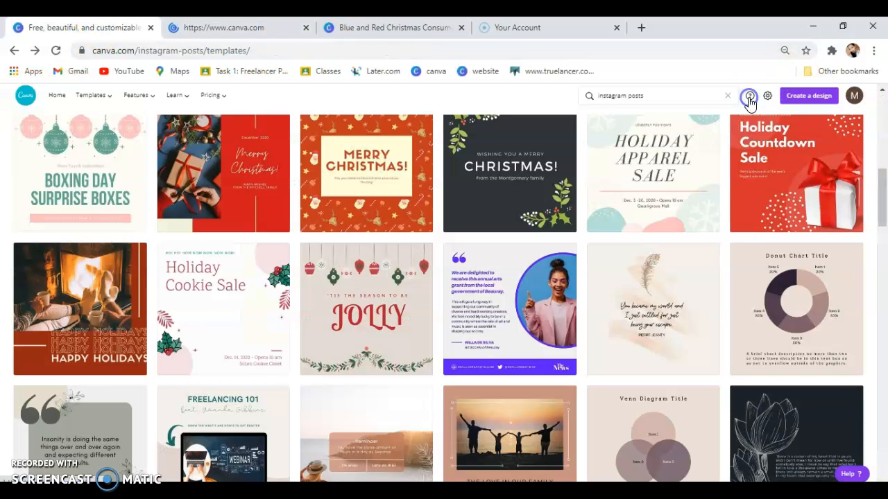
pyautogui.scroll(6, 44, 229)
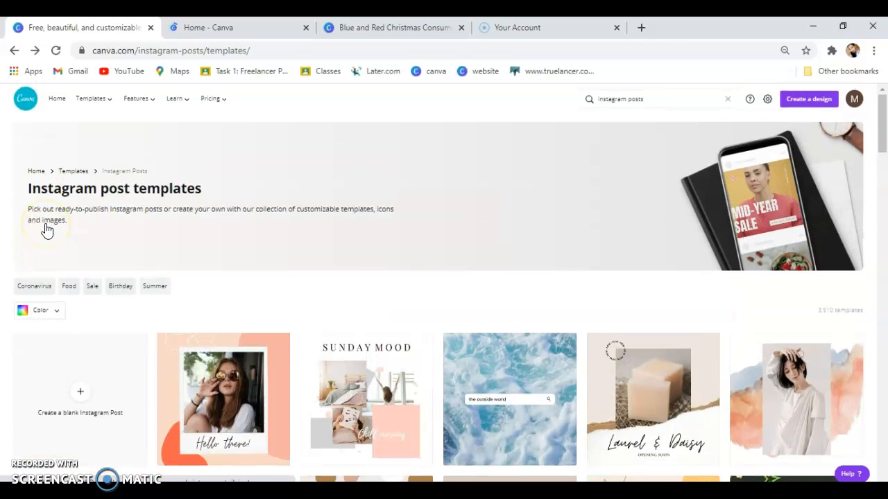
pyautogui.moveTo(109, 100)
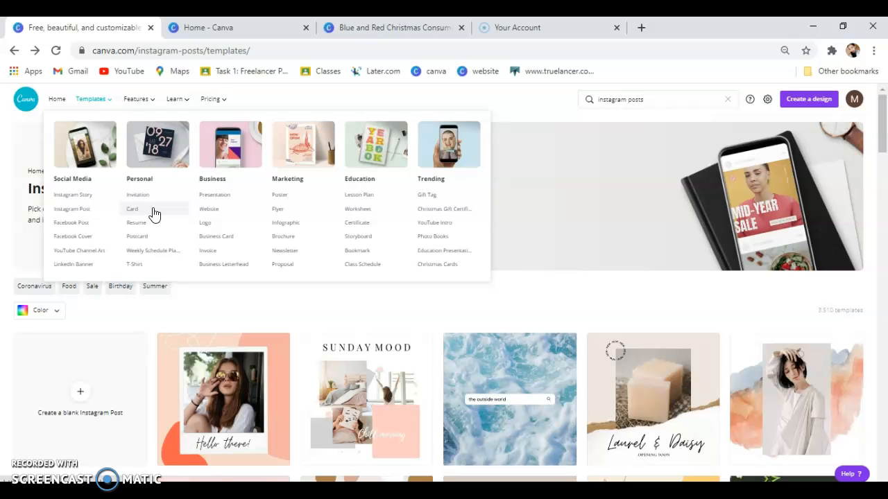
# Choose Resume under Personal in the Templates menu to open professional resume templates.
pyautogui.click(165, 252)
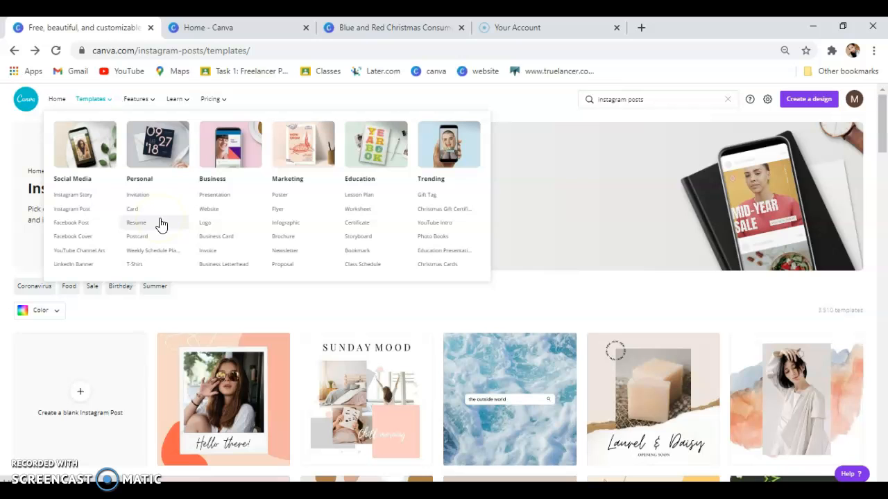
pyautogui.click(161, 225)
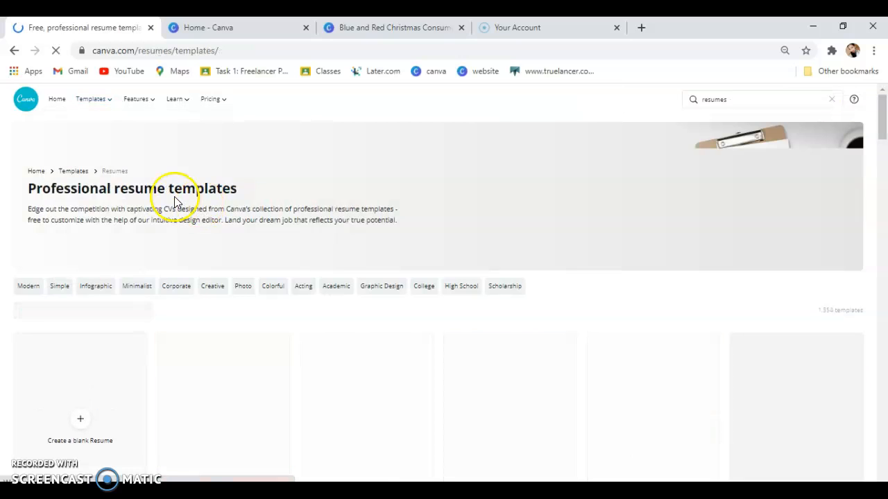
# Scroll the resume gallery and open the Navy Blue and Black Professional Resume preview.
pyautogui.scroll(-3, 488, 326)
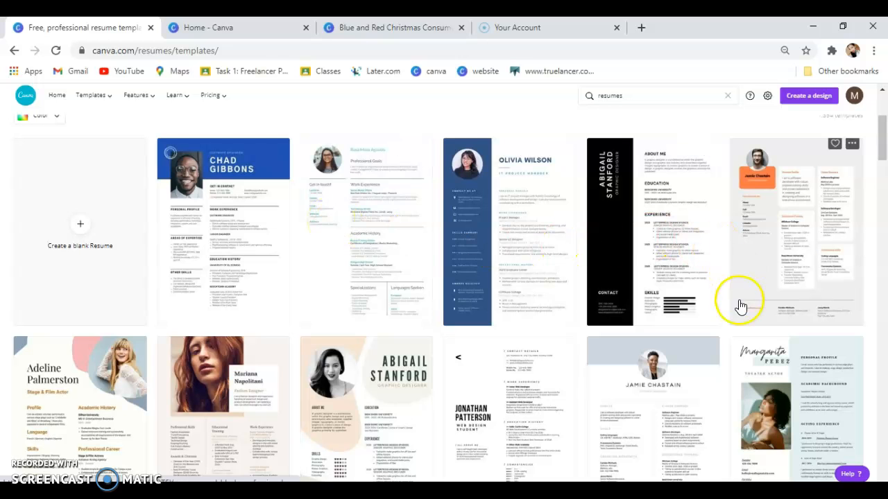
pyautogui.scroll(-2, 736, 314)
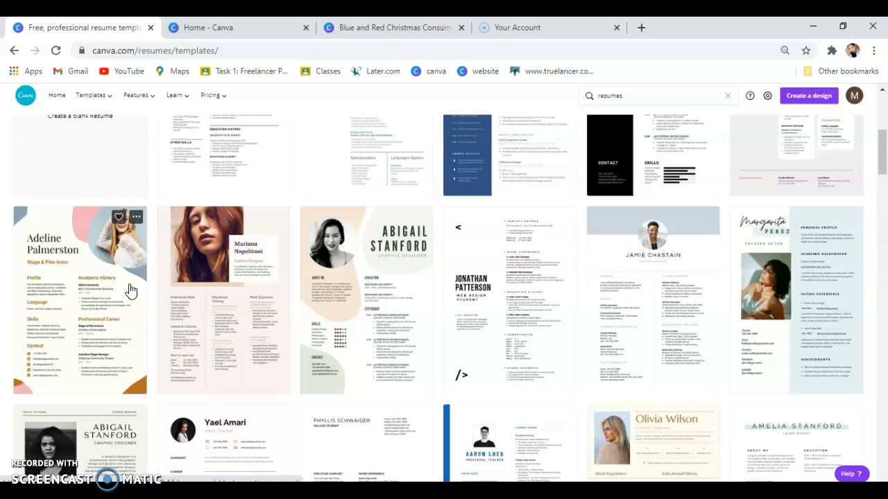
pyautogui.scroll(2, 212, 228)
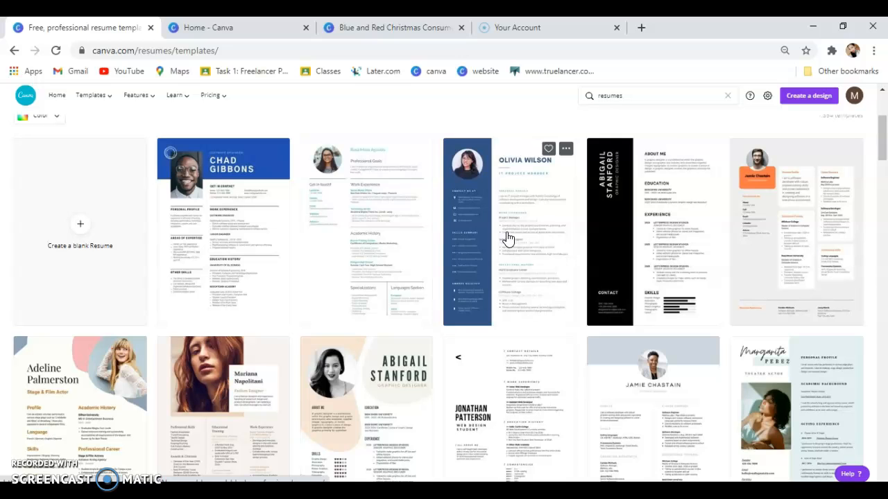
pyautogui.click(539, 213)
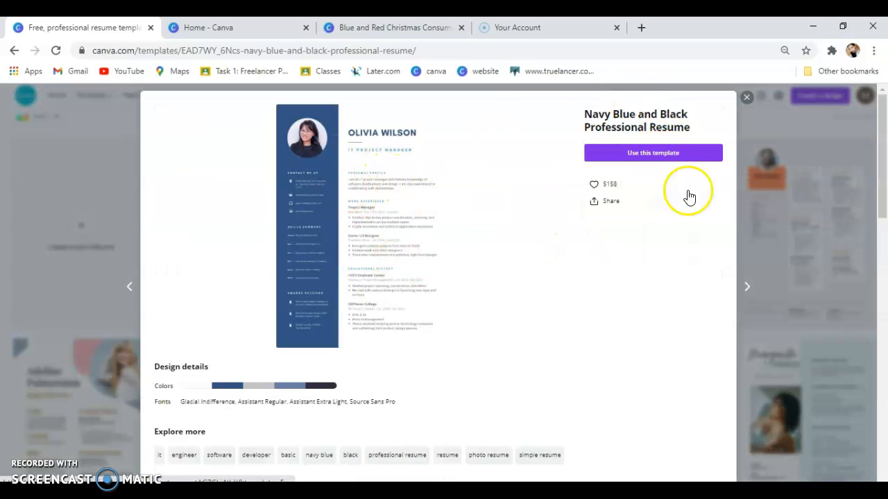
# Start a new design from the Navy Blue and Black Professional Resume template.
pyautogui.click(674, 155)
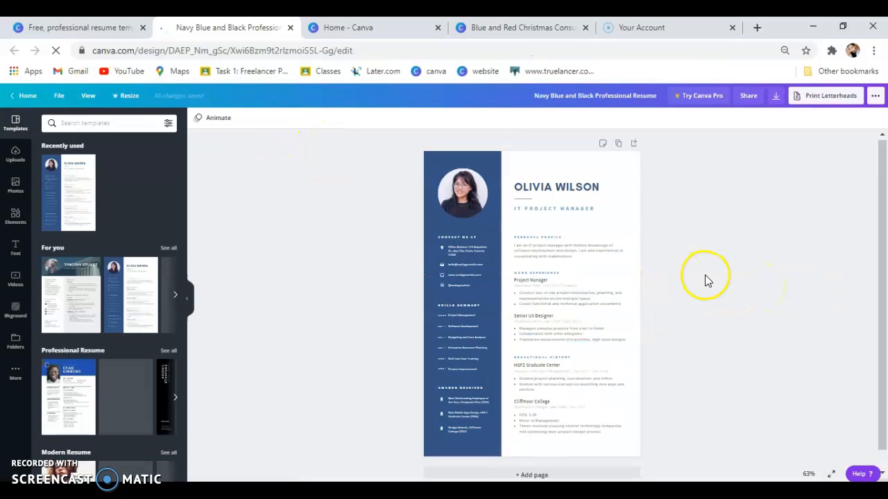
pyautogui.scroll(5, 743, 331)
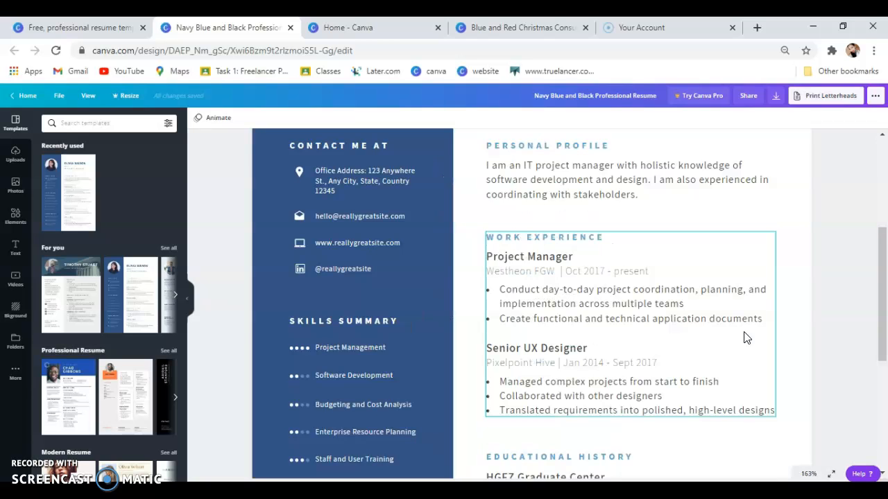
pyautogui.scroll(3, 743, 332)
# Replace the name heading with the new owner's full name, widening the box to fit one line.
pyautogui.click(609, 217)
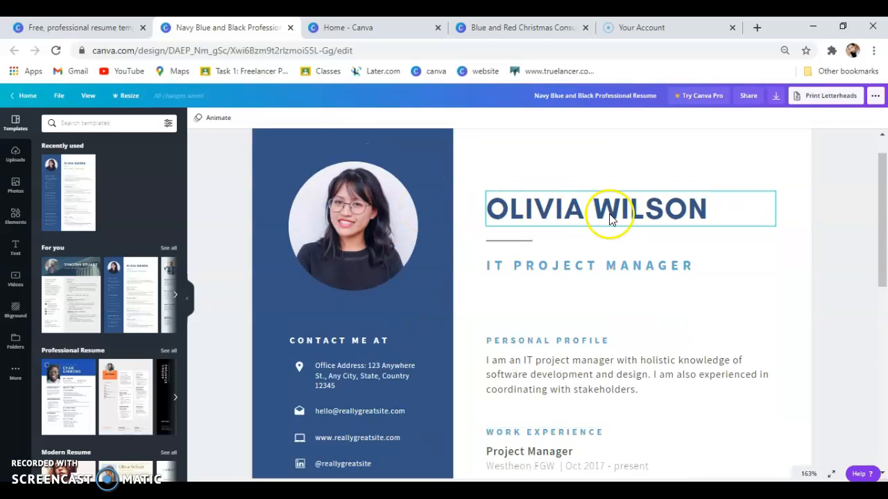
pyautogui.click(697, 204)
pyautogui.moveTo(705, 206); pyautogui.dragTo(485, 202)
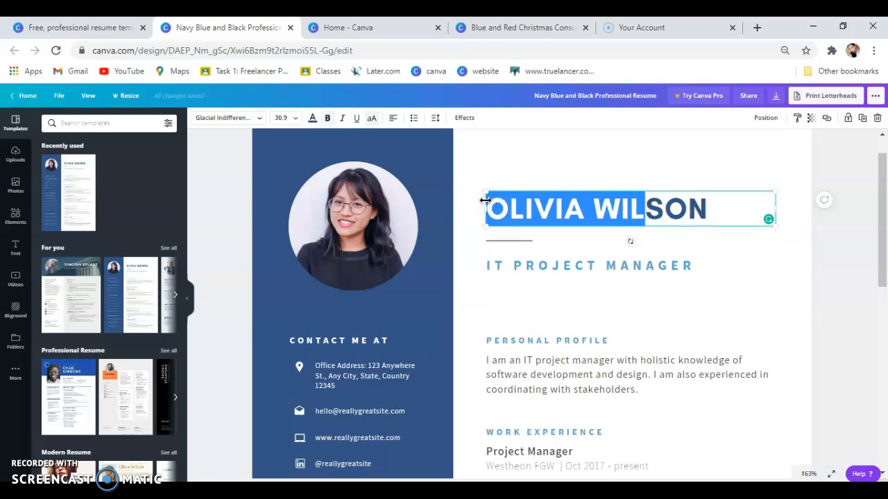
pyautogui.press('BackSpace')
pyautogui.press('Right')
pyautogui.press('Right')
pyautogui.press('Right')
pyautogui.press('BackSpace')
pyautogui.press('BackSpace')
pyautogui.press('BackSpace')
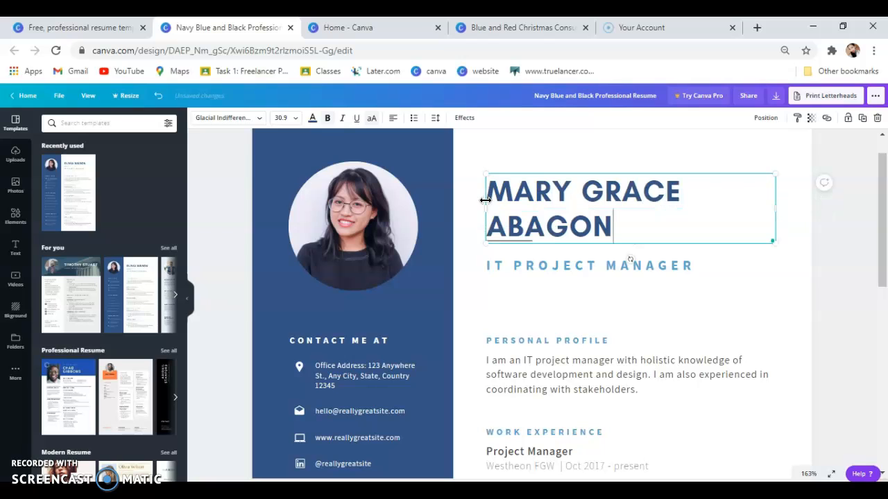
pyautogui.moveTo(780, 202); pyautogui.dragTo(805, 211)
pyautogui.moveTo(486, 211); pyautogui.dragTo(466, 213)
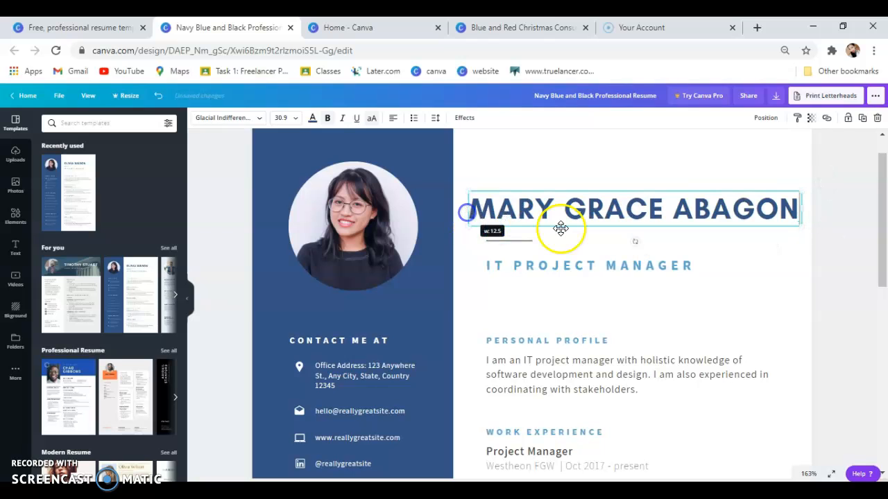
pyautogui.click(662, 161)
# Change the job title from IT PROJECT MANAGER to SOCIAL MEDIA MANAGER.
pyautogui.click(665, 267)
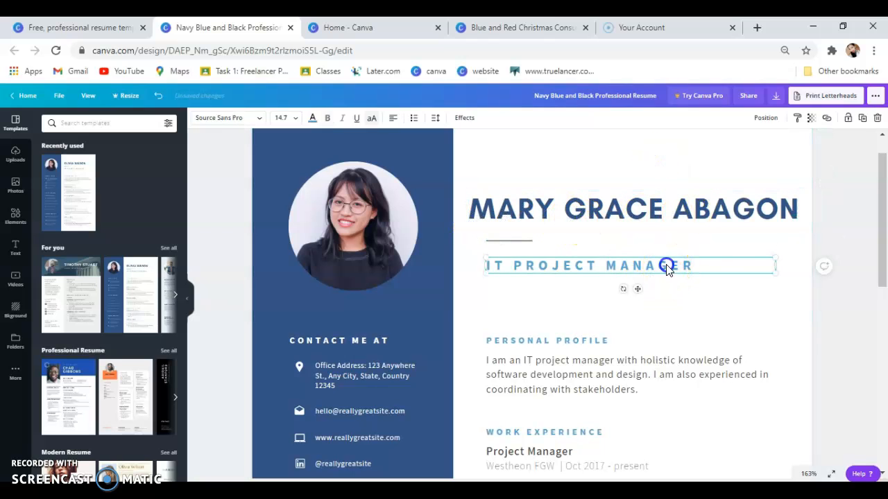
pyautogui.tripleClick(710, 265)
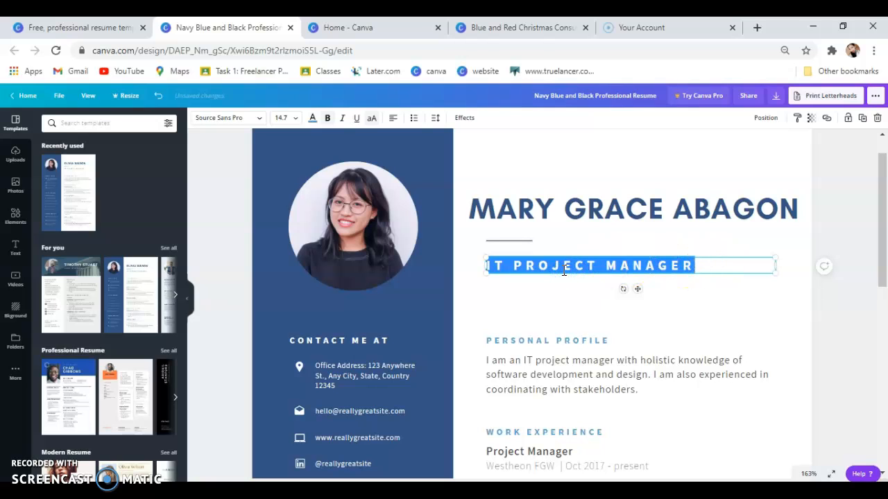
pyautogui.write('SOCIAL MEDIA MANAGER')
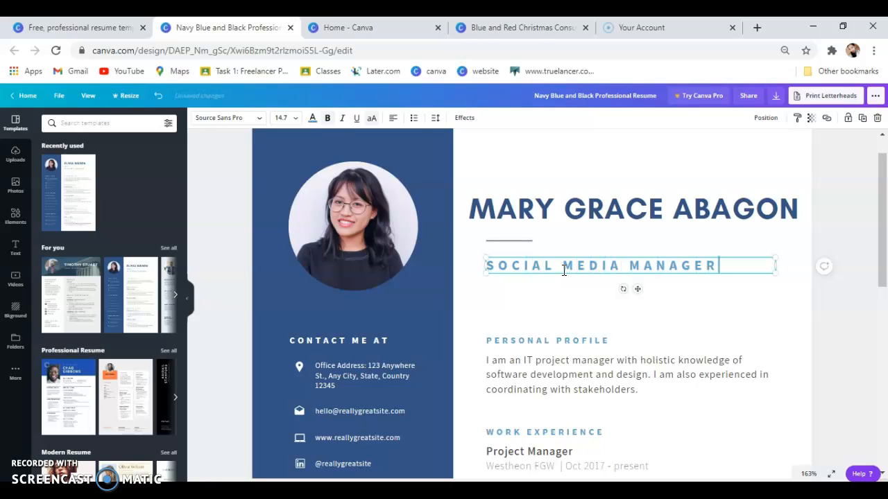
# Move down the resume to select the Work Experience section.
pyautogui.click(627, 171)
pyautogui.click(559, 312)
pyautogui.scroll(-2, 562, 312)
pyautogui.click(562, 243)
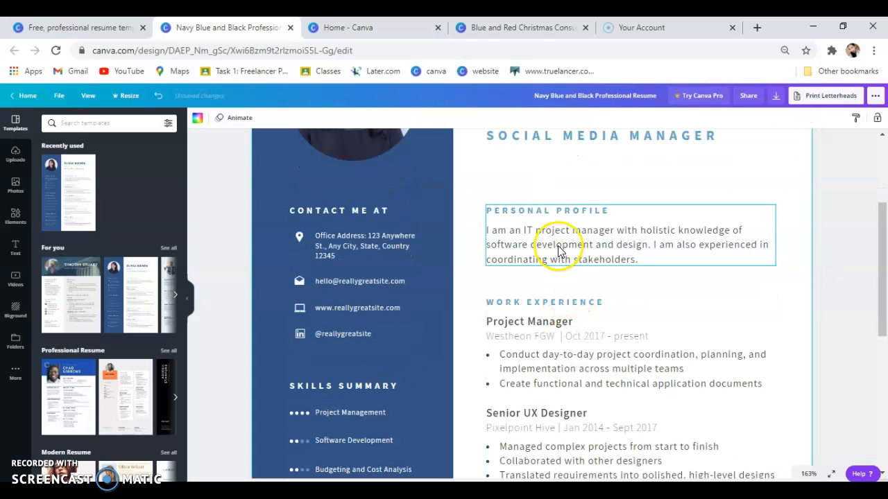
pyautogui.click(616, 239)
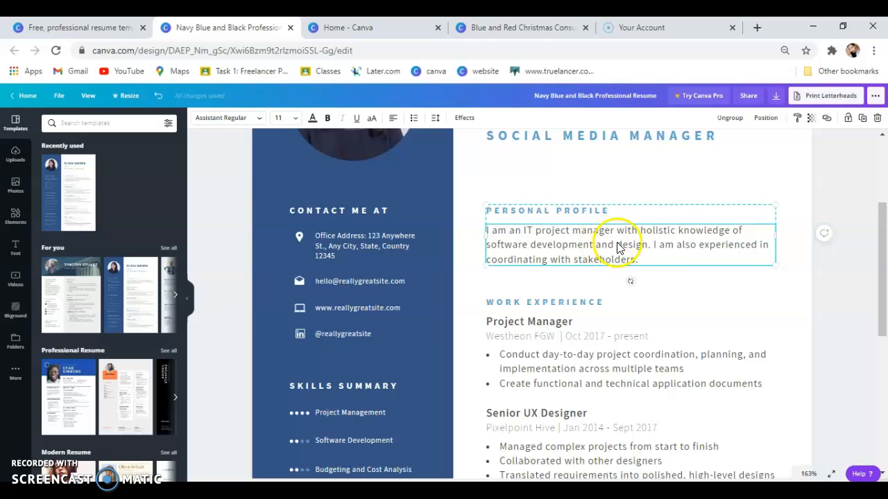
pyautogui.click(628, 319)
pyautogui.scroll(-2, 628, 321)
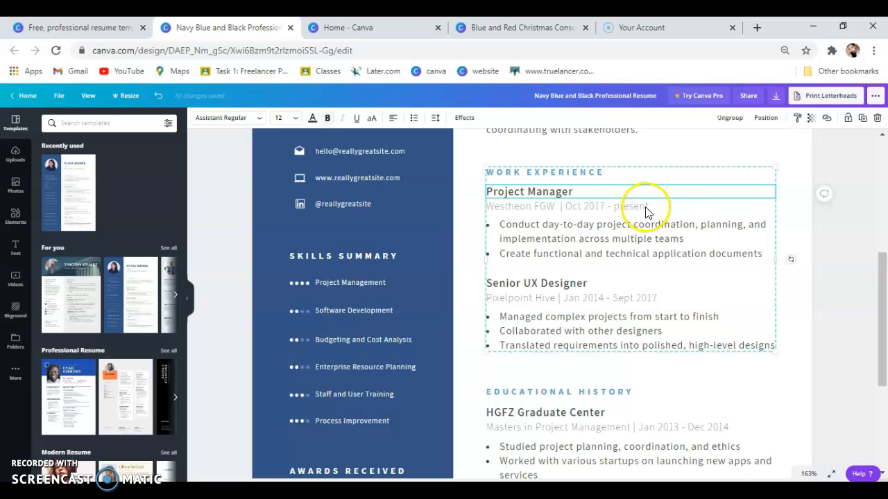
# Rename the first job heading from Project Manager to Genpact LLC.
pyautogui.doubleClick(608, 189)
pyautogui.moveTo(580, 189); pyautogui.dragTo(520, 192)
pyautogui.press('BackSpace')
pyautogui.press('BackSpace')
pyautogui.press('BackSpace')
pyautogui.press('BackSpace')
pyautogui.press('BackSpace')
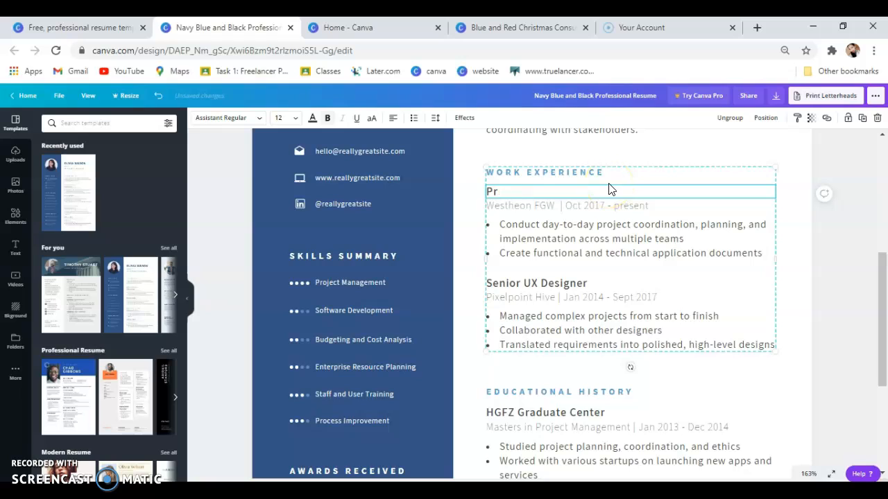
pyautogui.write('Gena')
pyautogui.press('BackSpace')
pyautogui.press('BackSpace')
pyautogui.click(522, 206)
# Change the first job's dates to January 2018 - November 2020.
pyautogui.click(590, 208)
pyautogui.click(596, 207)
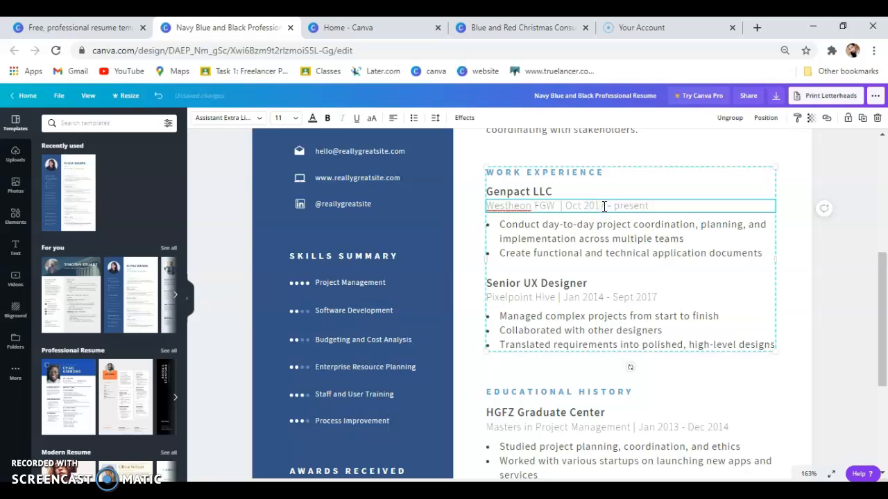
pyautogui.press('BackSpace')
pyautogui.press('BackSpace')
pyautogui.press('BackSpace')
pyautogui.press('BackSpace')
pyautogui.press('BackSpace')
pyautogui.press('BackSpace')
pyautogui.press('BackSpace')
pyautogui.press('BackSpace')
pyautogui.write('January 201')
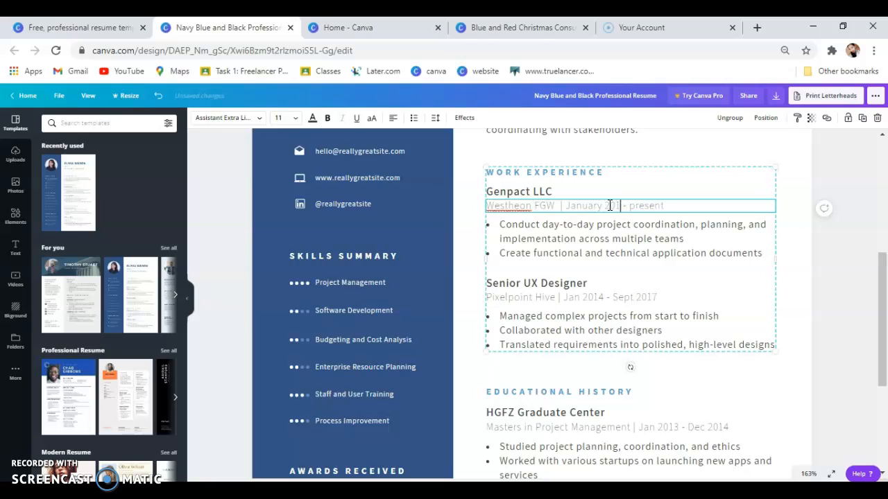
pyautogui.write('8')
pyautogui.click(698, 206)
pyautogui.press('BackSpace')
pyautogui.press('BackSpace')
pyautogui.press('BackSpace')
pyautogui.write('November 2020')
pyautogui.click(616, 238)
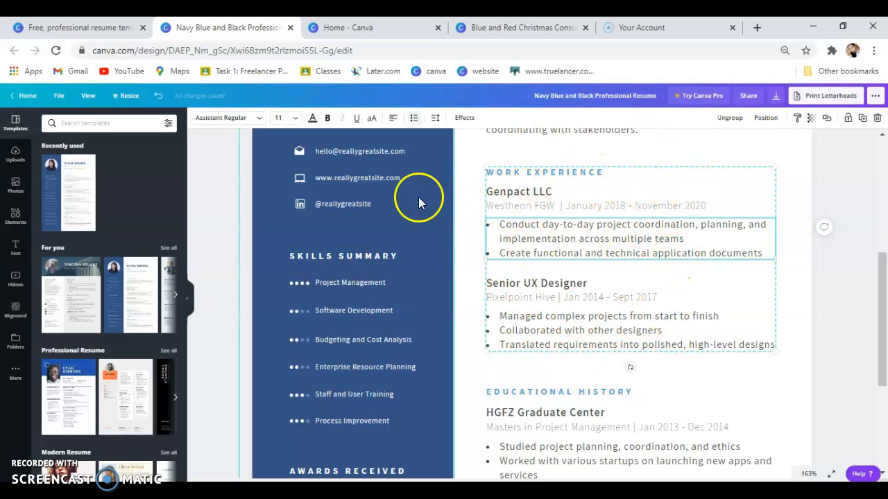
pyautogui.click(461, 248)
pyautogui.scroll(-1, 462, 248)
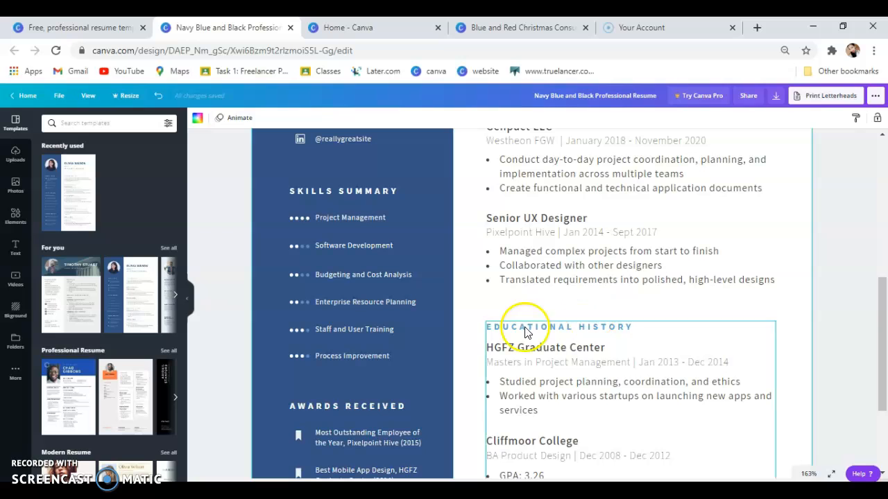
# Collapse the side panel and return to the resume templates tab, closing the preview.
pyautogui.click(192, 303)
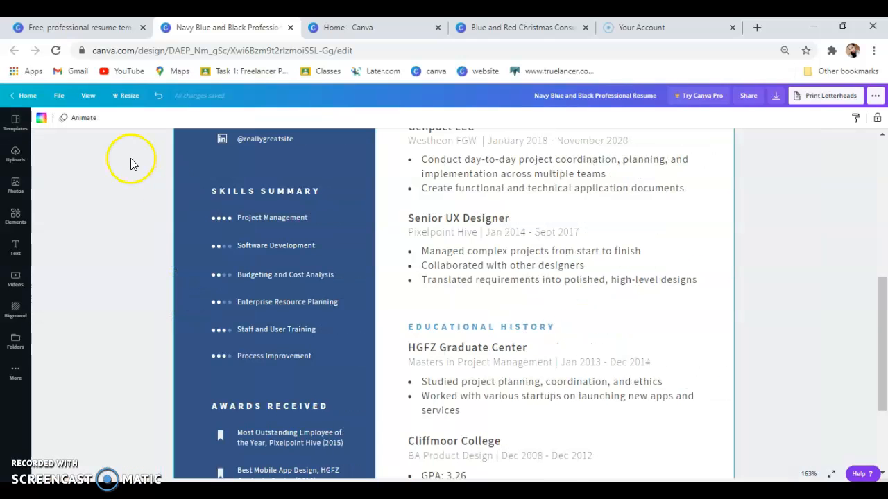
pyautogui.click(66, 28)
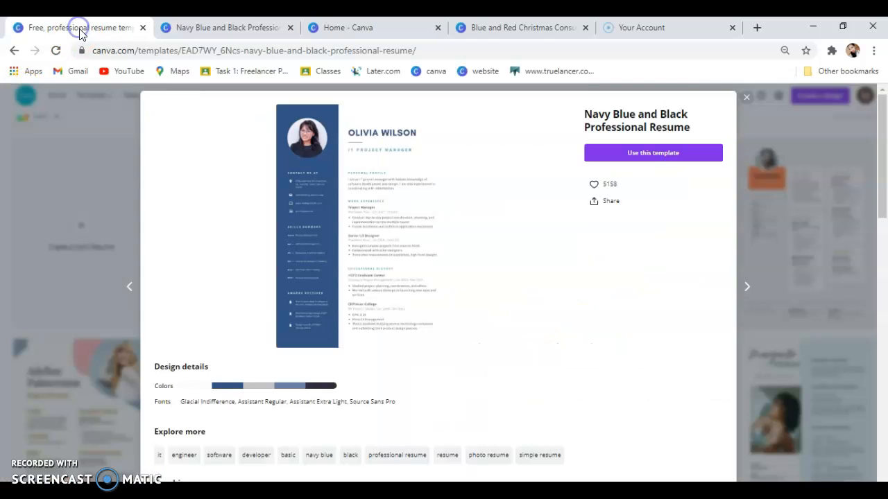
pyautogui.click(749, 98)
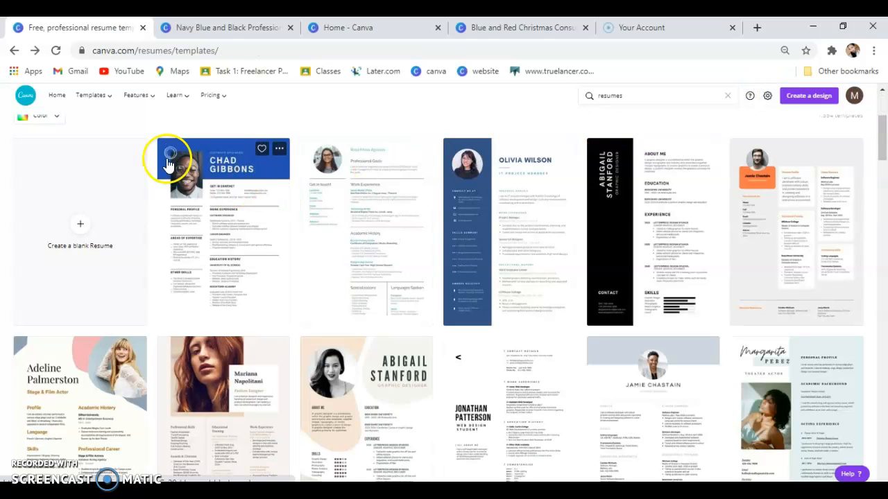
pyautogui.moveTo(109, 101)
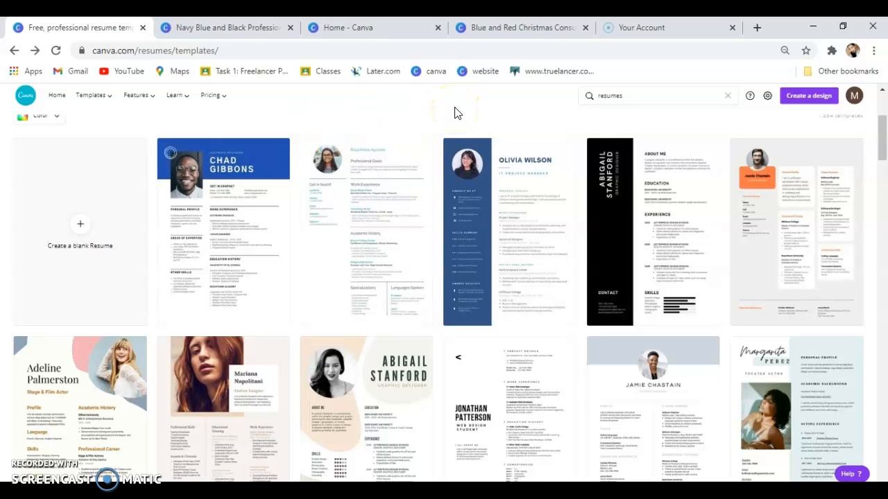
# Scroll down the Professional resume templates gallery to browse more designs.
pyautogui.click(268, 47)
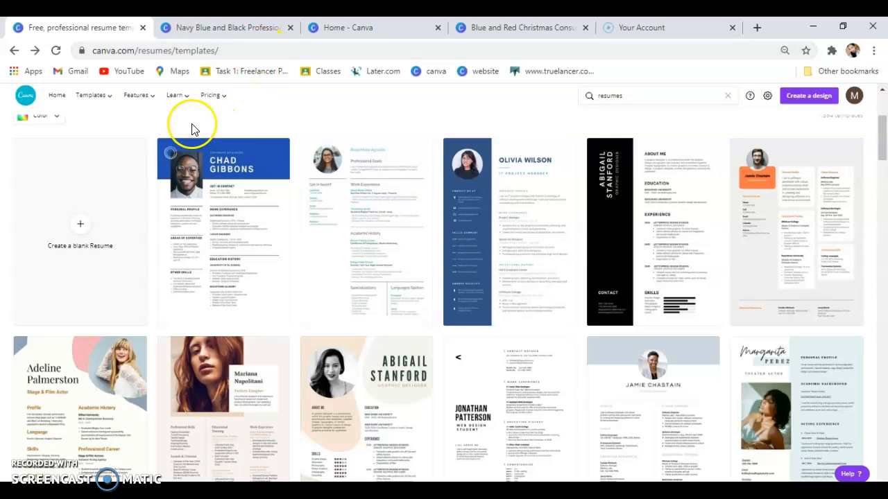
pyautogui.click(332, 119)
pyautogui.scroll(3, 332, 119)
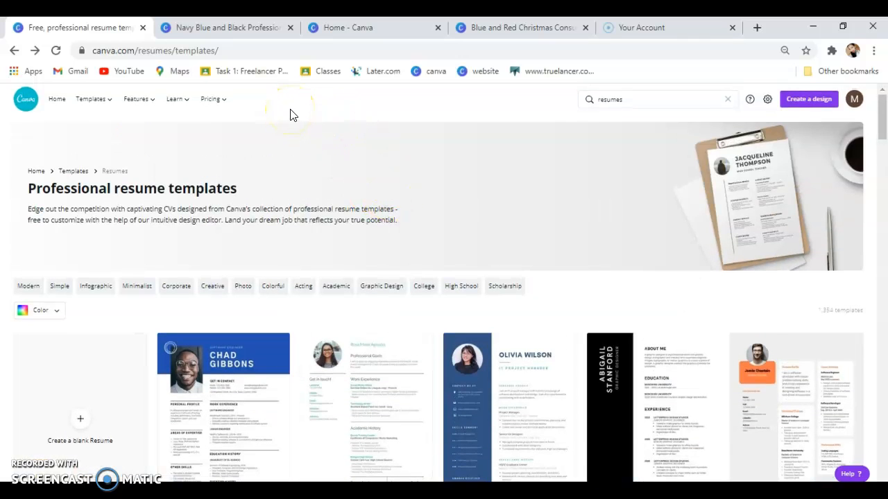
pyautogui.scroll(-1, 437, 349)
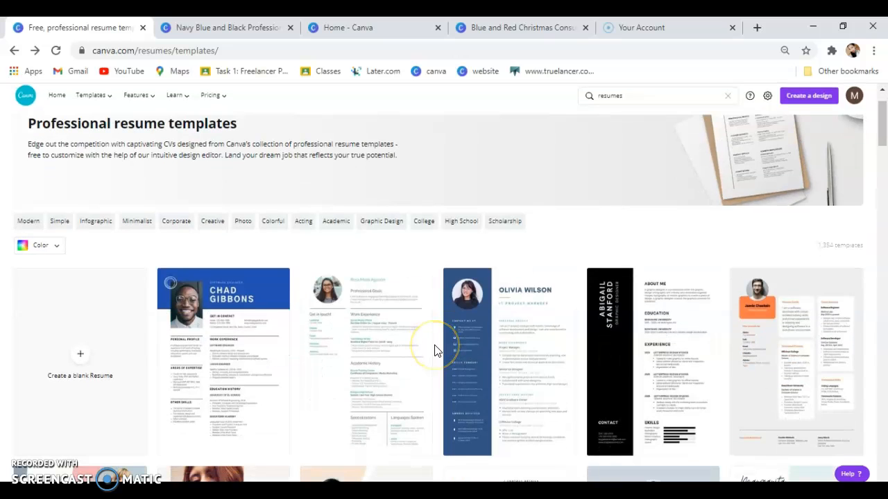
pyautogui.scroll(-2, 436, 349)
pyautogui.scroll(-2, 437, 348)
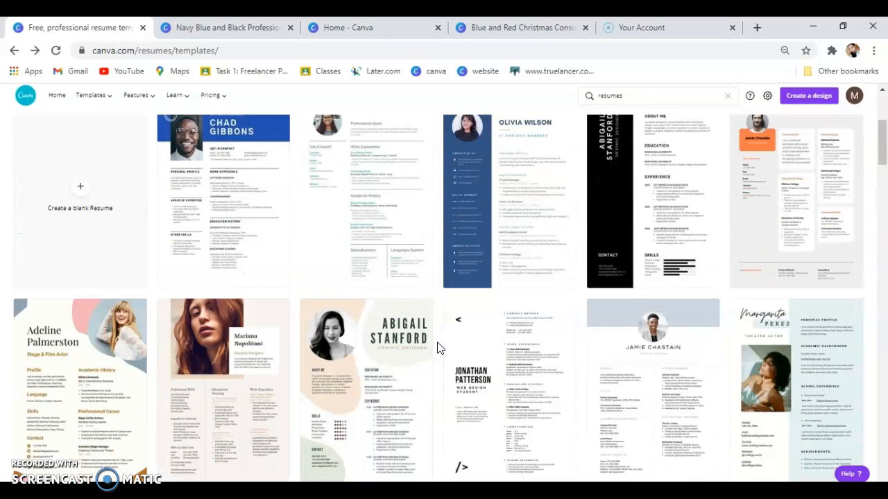
pyautogui.scroll(-2, 437, 348)
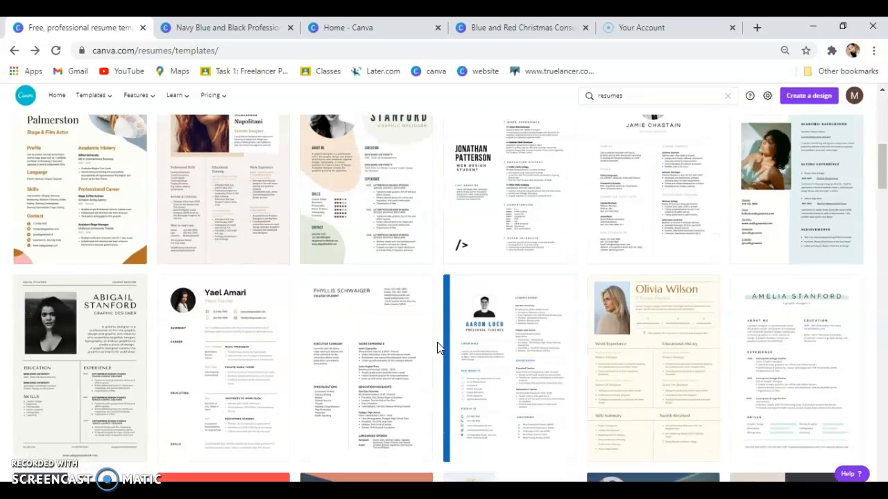
pyautogui.scroll(-8, 437, 348)
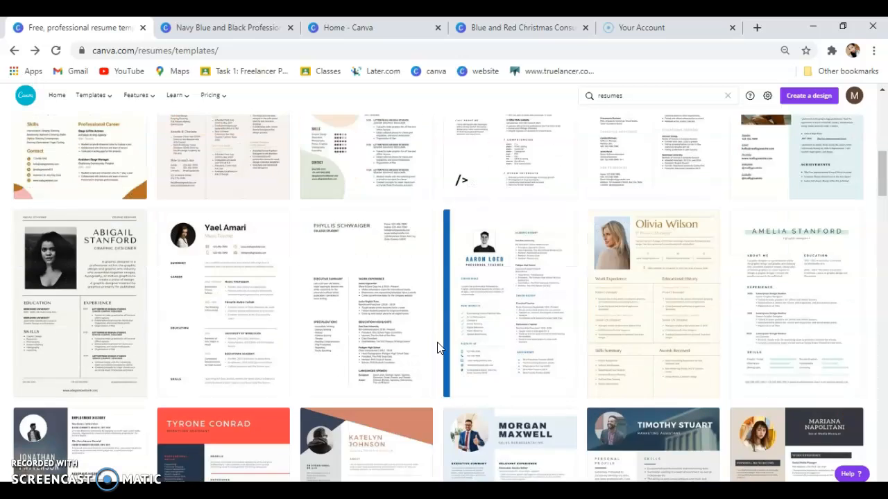
pyautogui.scroll(-3, 439, 347)
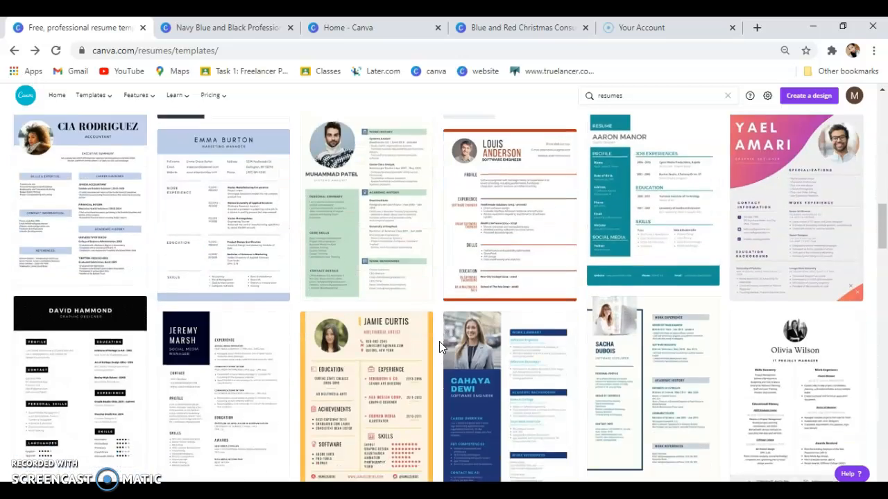
pyautogui.click(271, 199)
pyautogui.scroll(10, 271, 199)
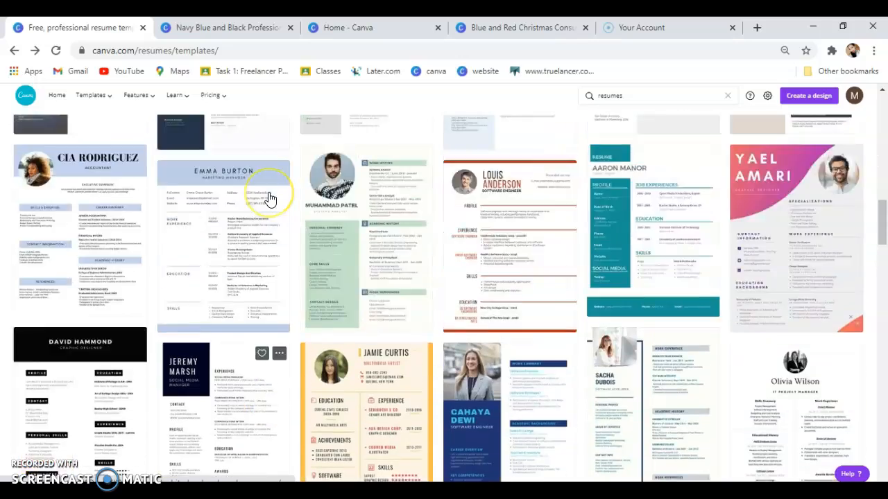